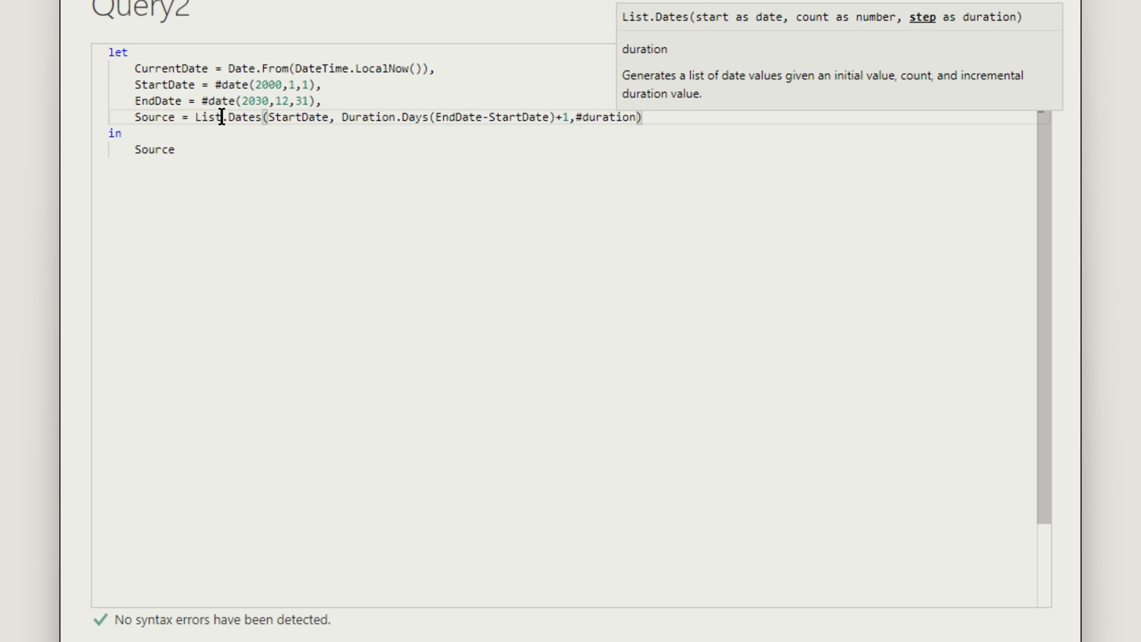
Step: Complete the List.Dates step of Query2 with the increment #duration(1,0,0,0) and apply the query code
{"action": "type", "text": "(1"}
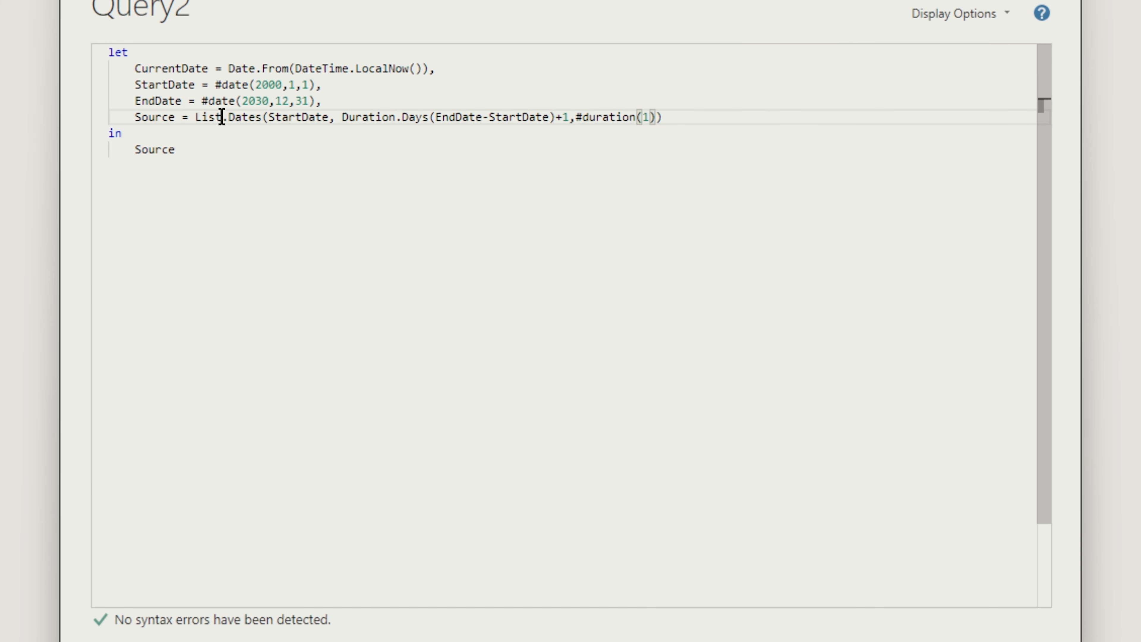
{"action": "type", "text": ",0,0,0"}
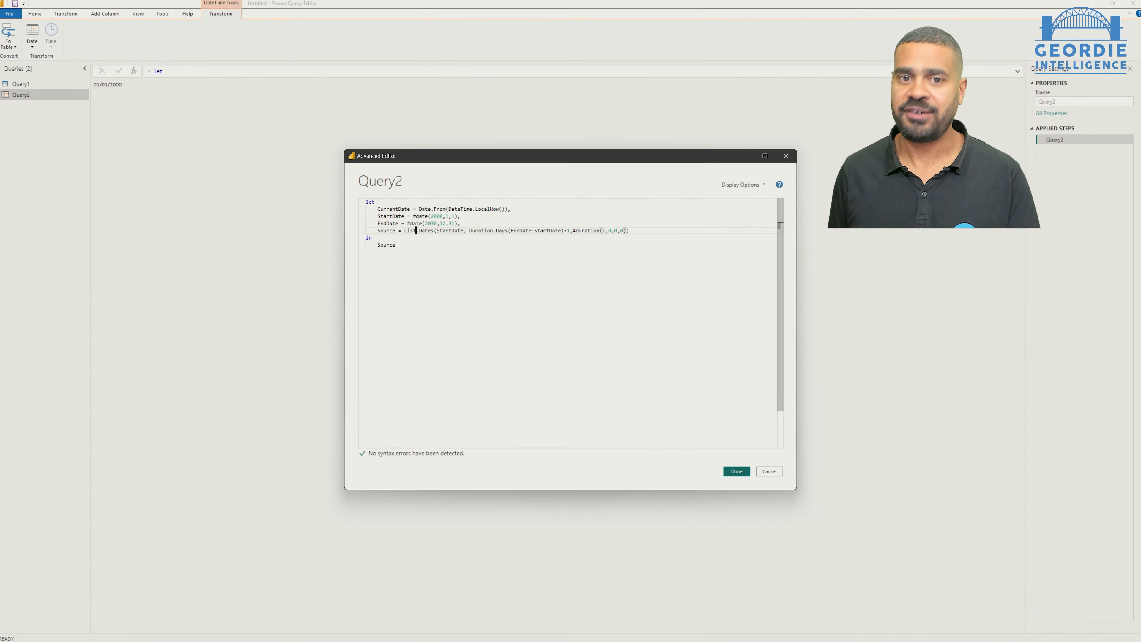
{"action": "key", "text": "Down"}
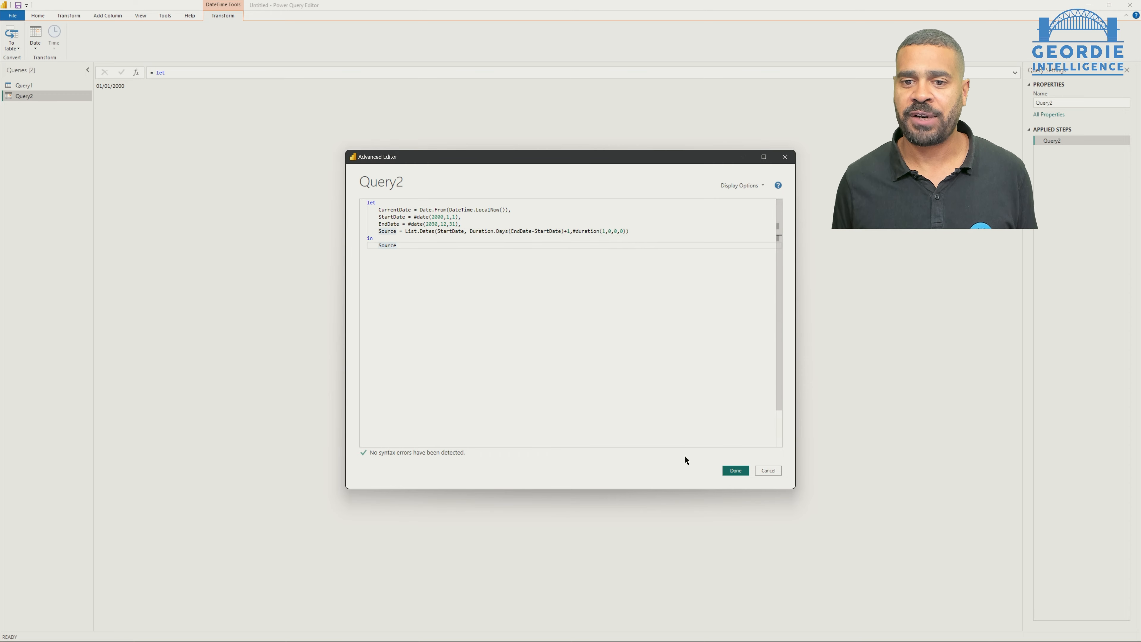
{"action": "left_click", "coordinate": [742, 474]}
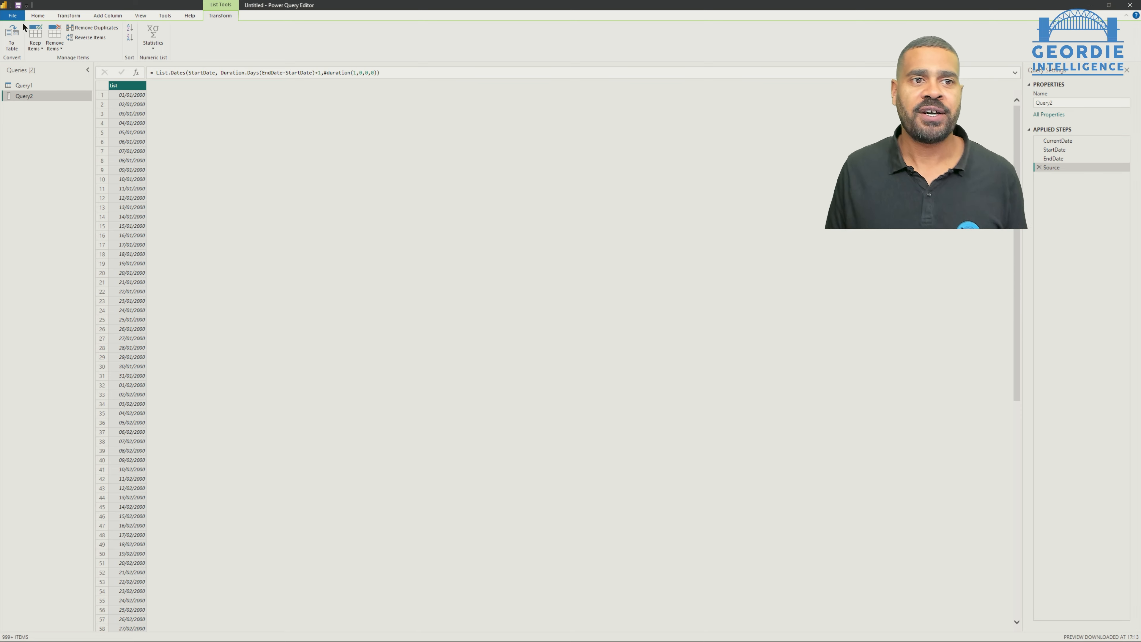
Step: Convert the generated date list to a table with no delimiter and extra columns shown as errors
{"action": "left_click", "coordinate": [13, 41]}
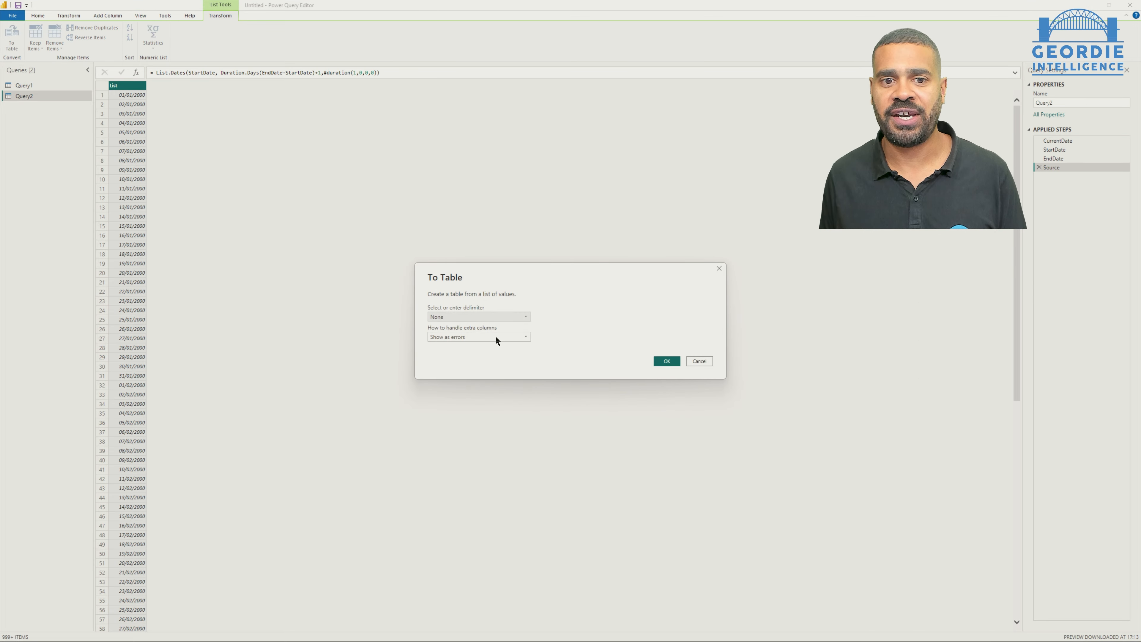
{"action": "left_click", "coordinate": [667, 361]}
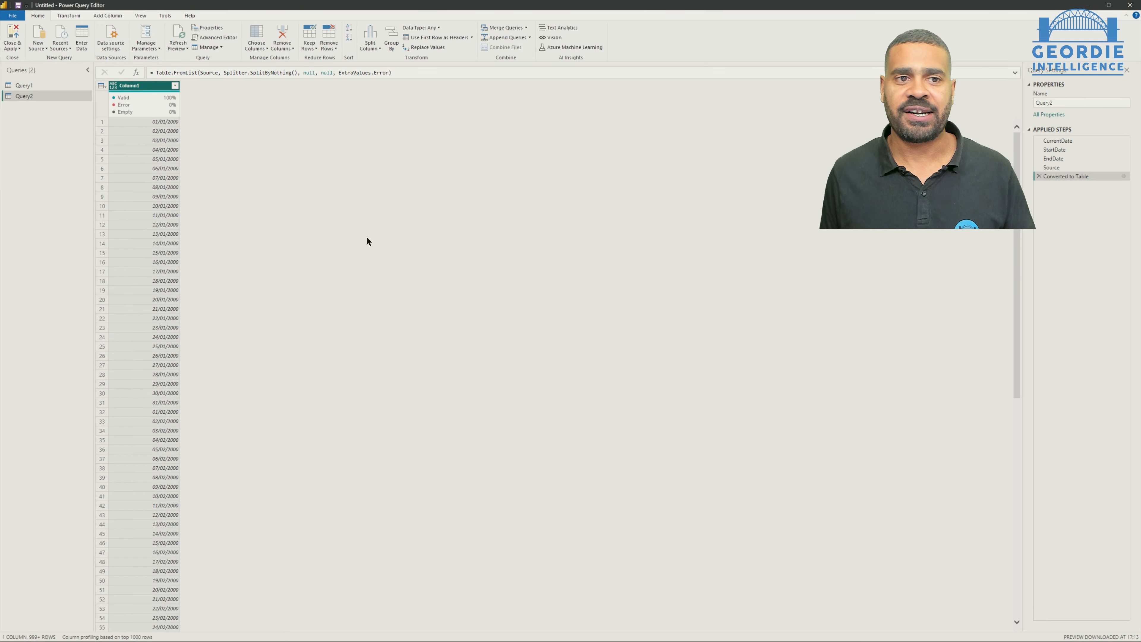
Step: Rename the table's only column to Dates and set its data type to Date
{"action": "double_click", "coordinate": [131, 85]}
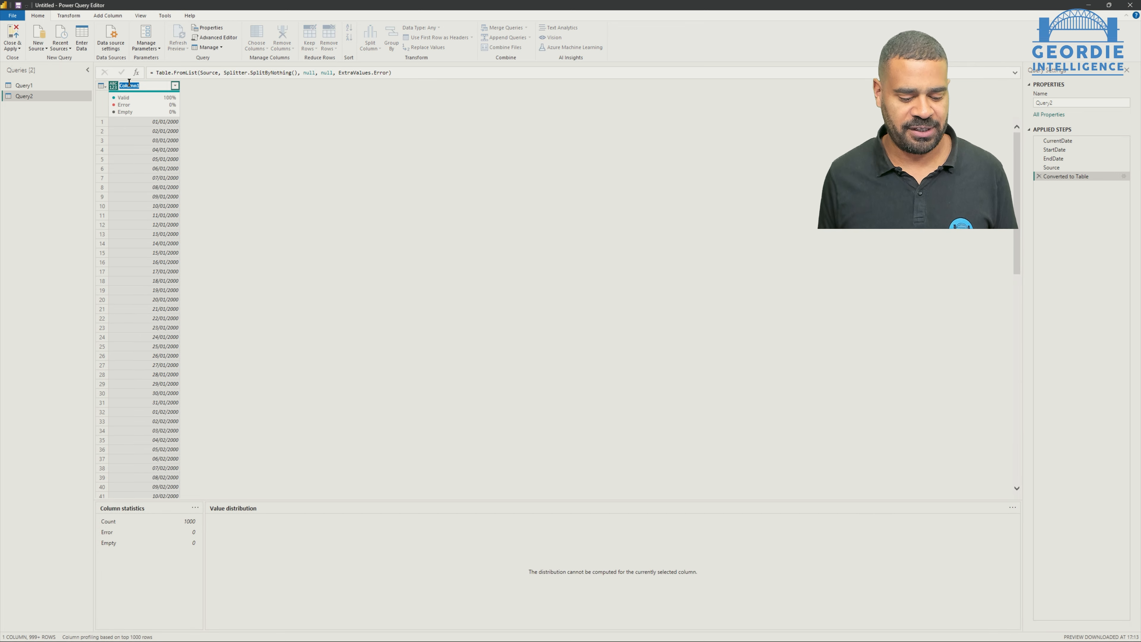
{"action": "type", "text": "Dates"}
{"action": "key", "text": "Return"}
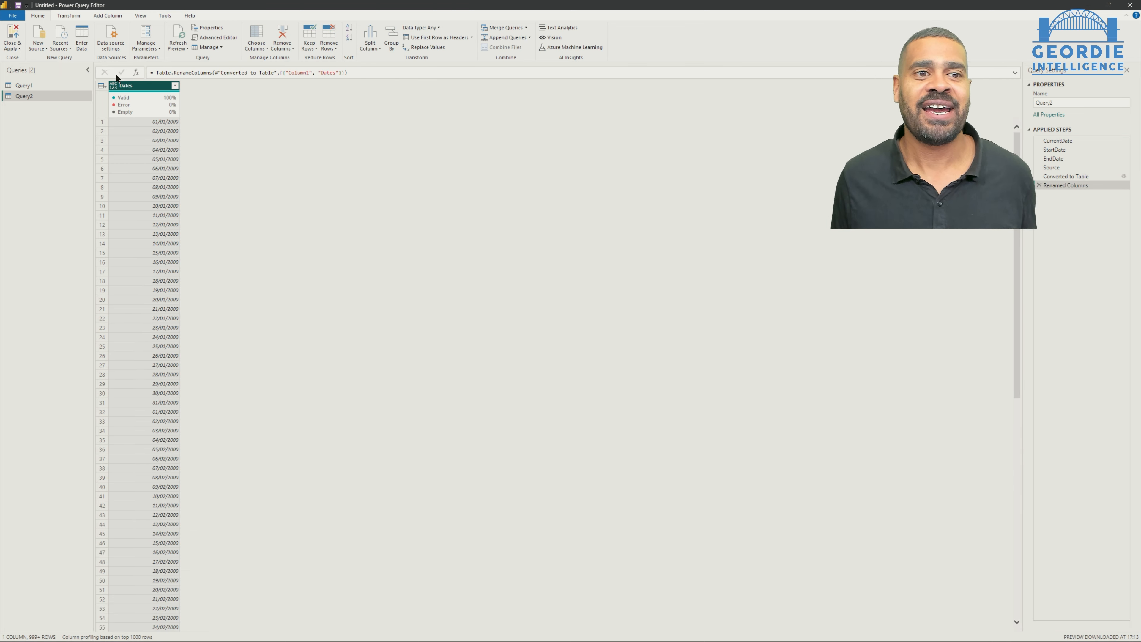
{"action": "left_click", "coordinate": [115, 87]}
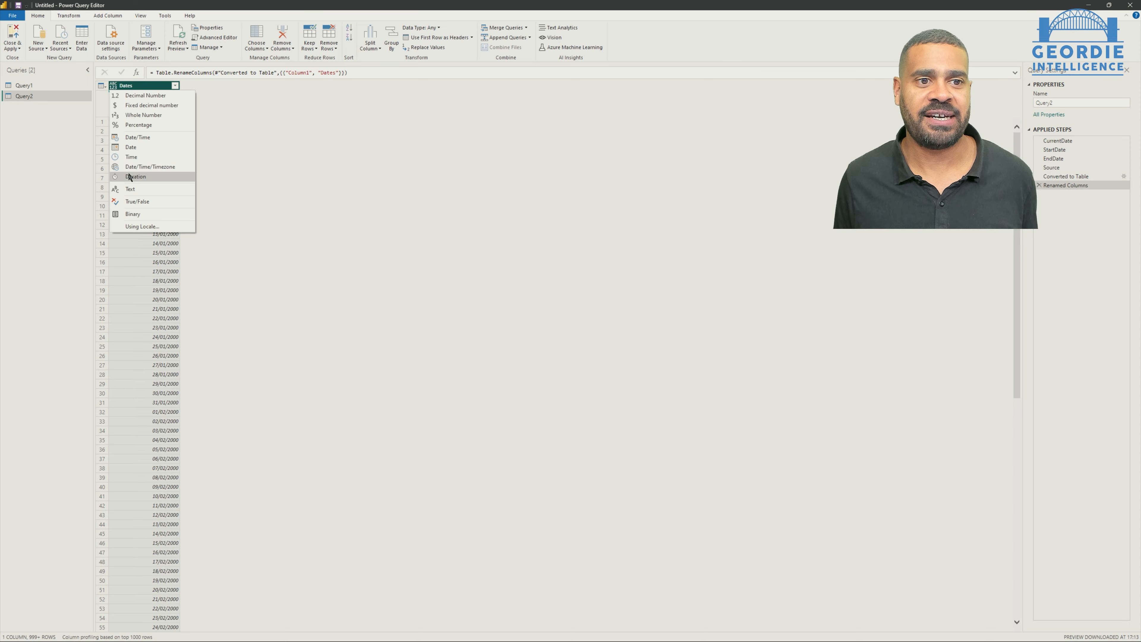
{"action": "key", "text": "Escape"}
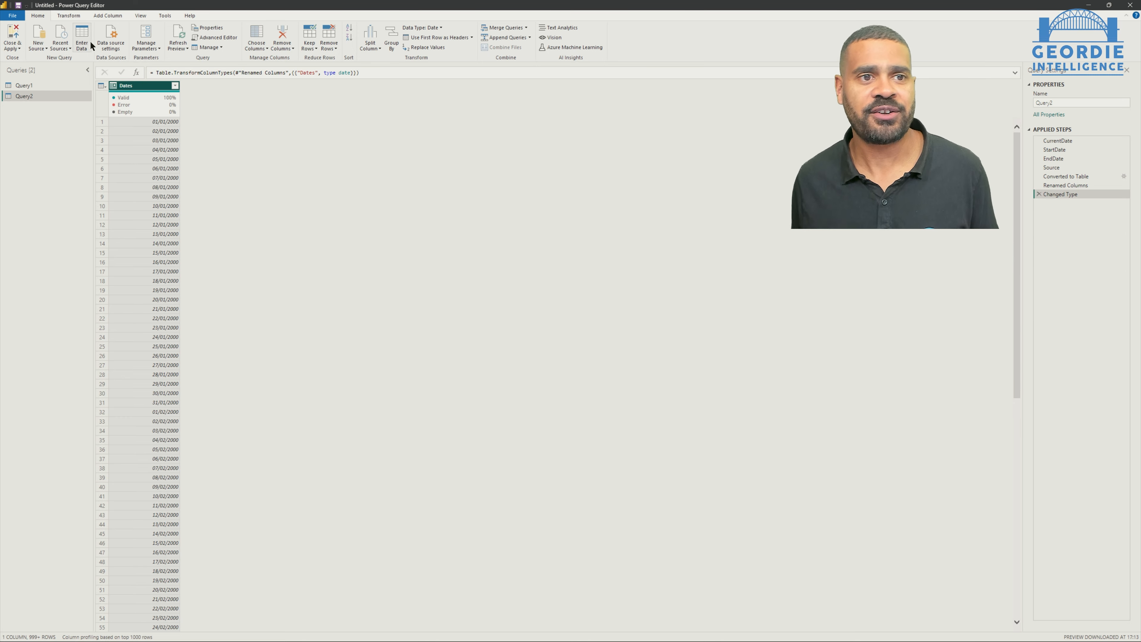
Step: Add a Day of Week column derived from the Dates column
{"action": "left_click", "coordinate": [107, 17]}
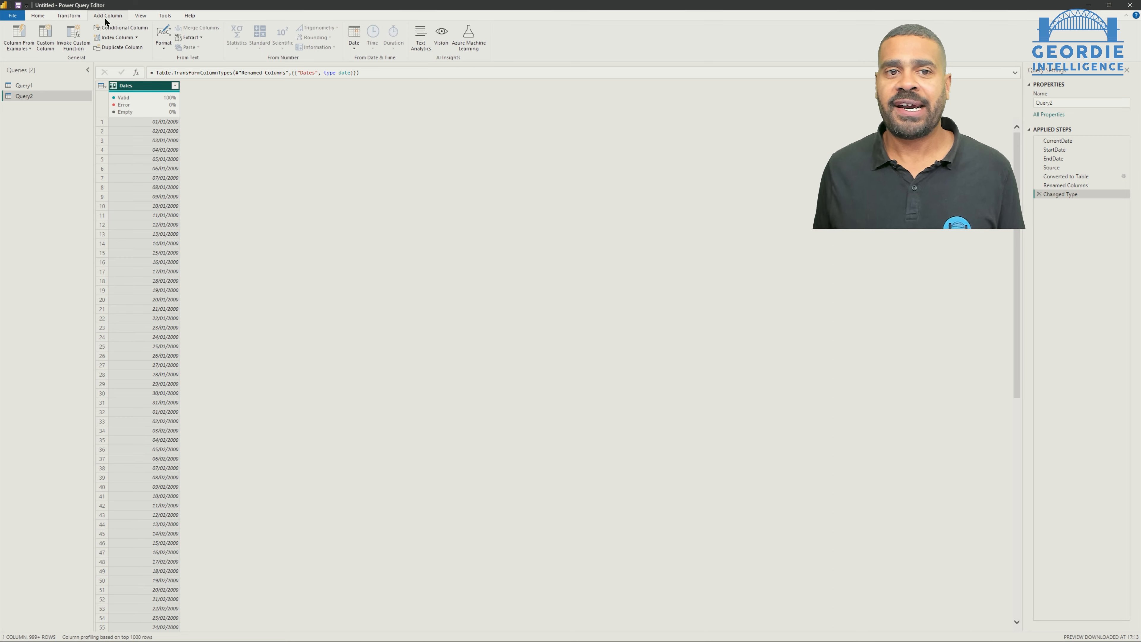
{"action": "left_click", "coordinate": [355, 46]}
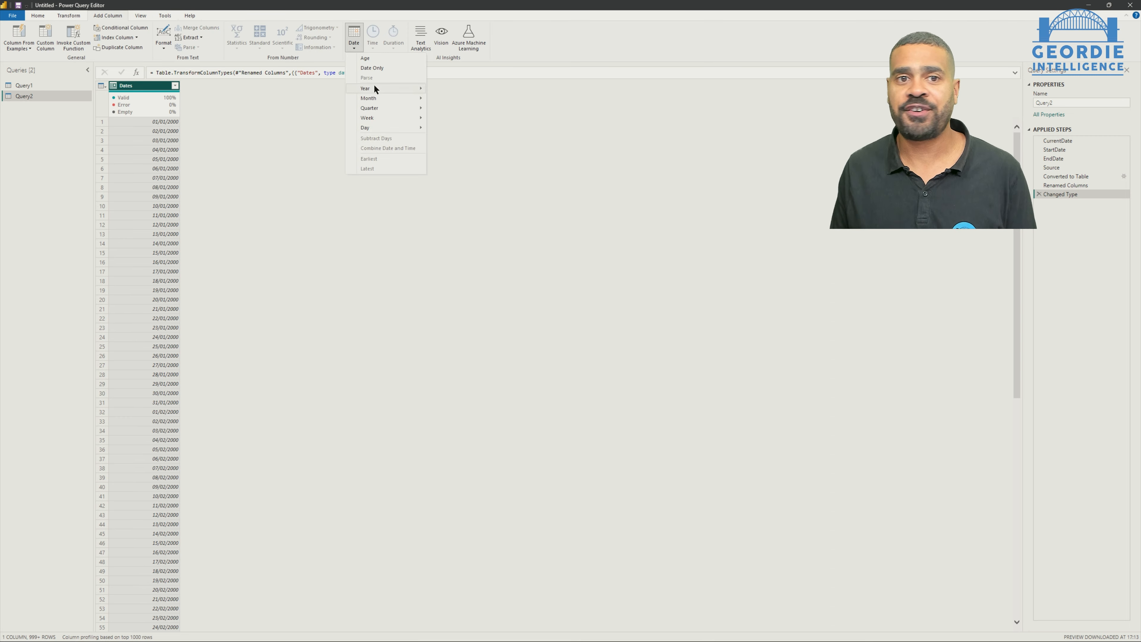
{"action": "mouse_move", "coordinate": [373, 95]}
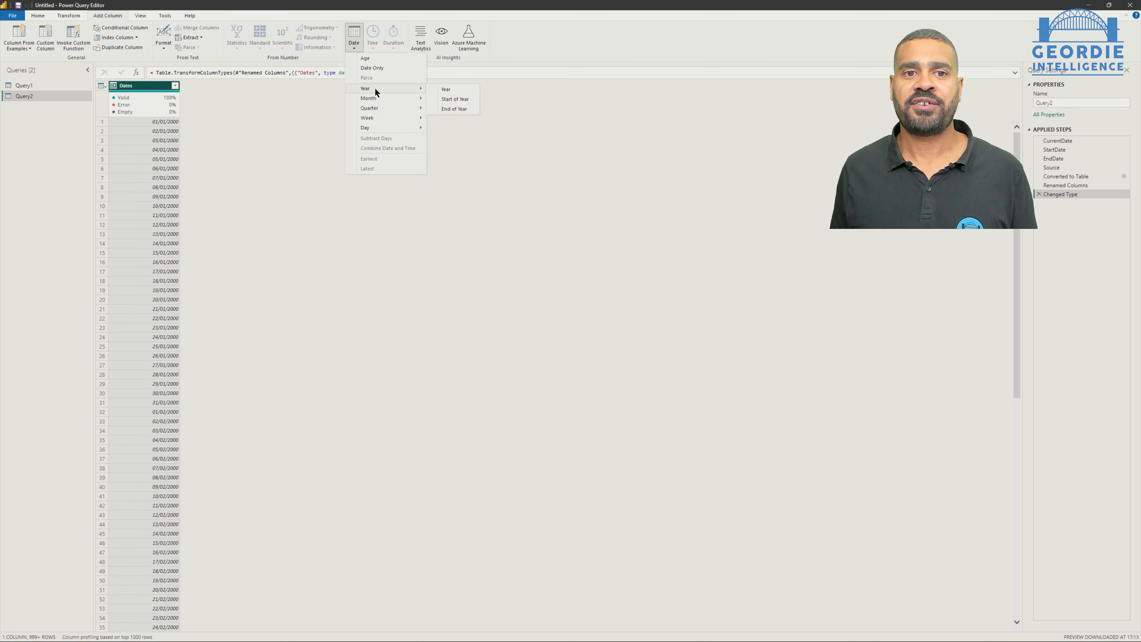
{"action": "mouse_move", "coordinate": [387, 128]}
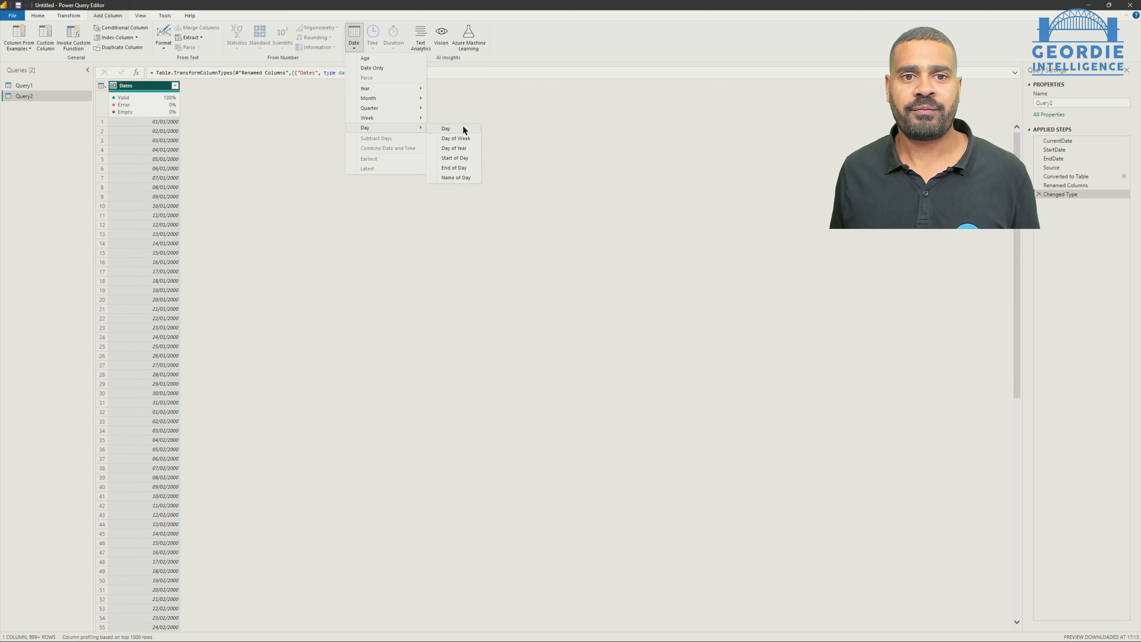
{"action": "left_click", "coordinate": [466, 138]}
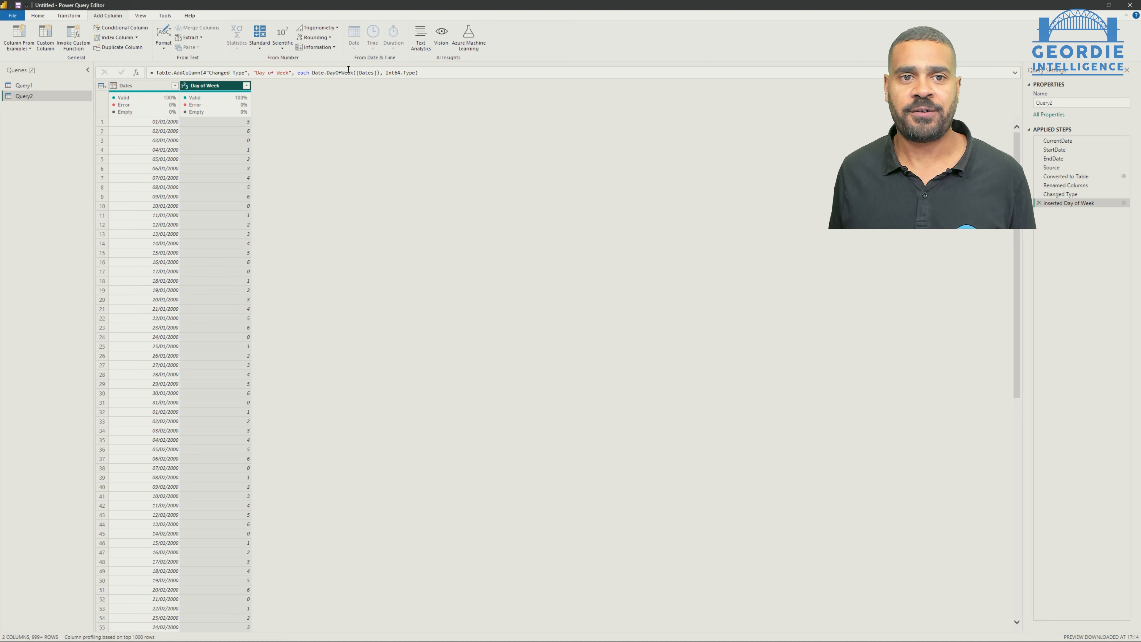
Step: Edit the Day of Week formula so Date.DayOfWeek takes Day.Sunday as the first day of the week
{"action": "left_click", "coordinate": [379, 73]}
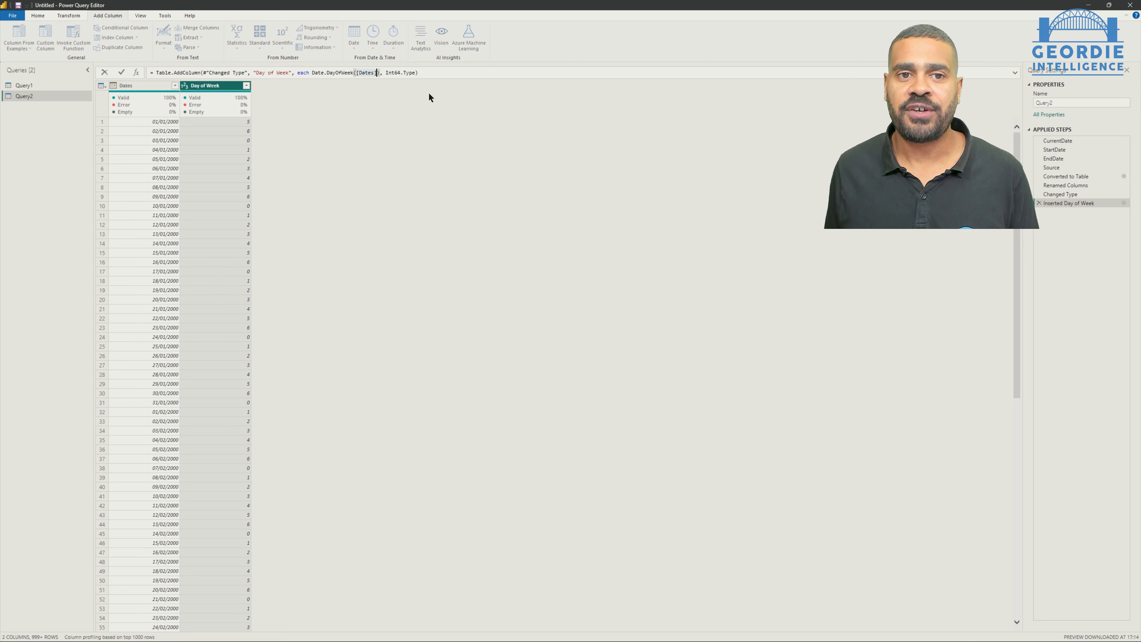
{"action": "type", "text": ","}
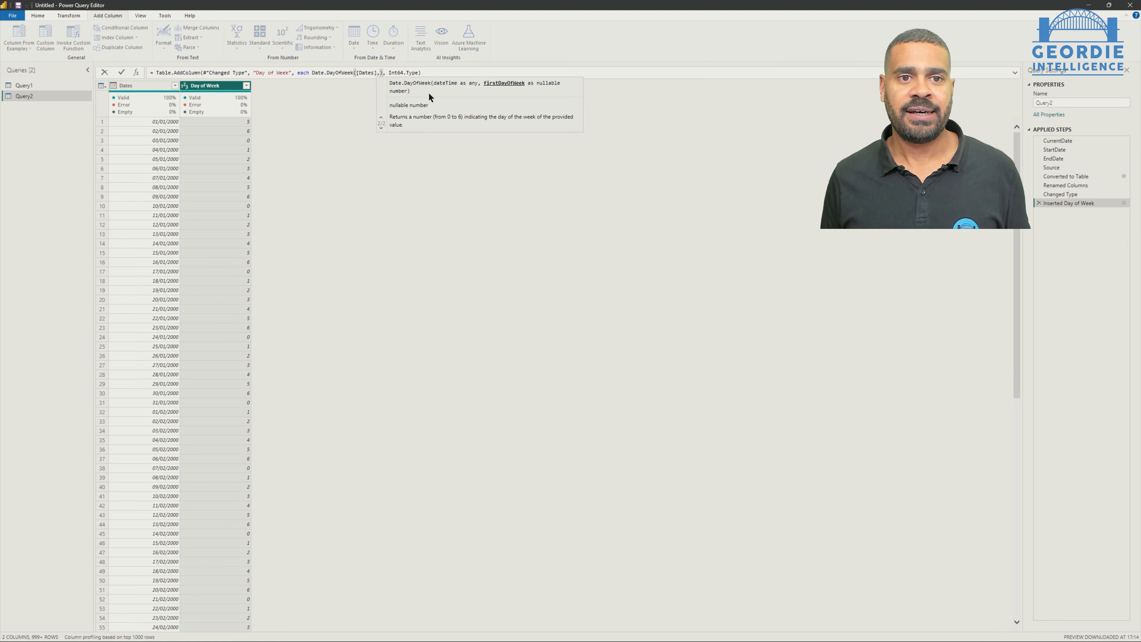
{"action": "type", "text": "Da"}
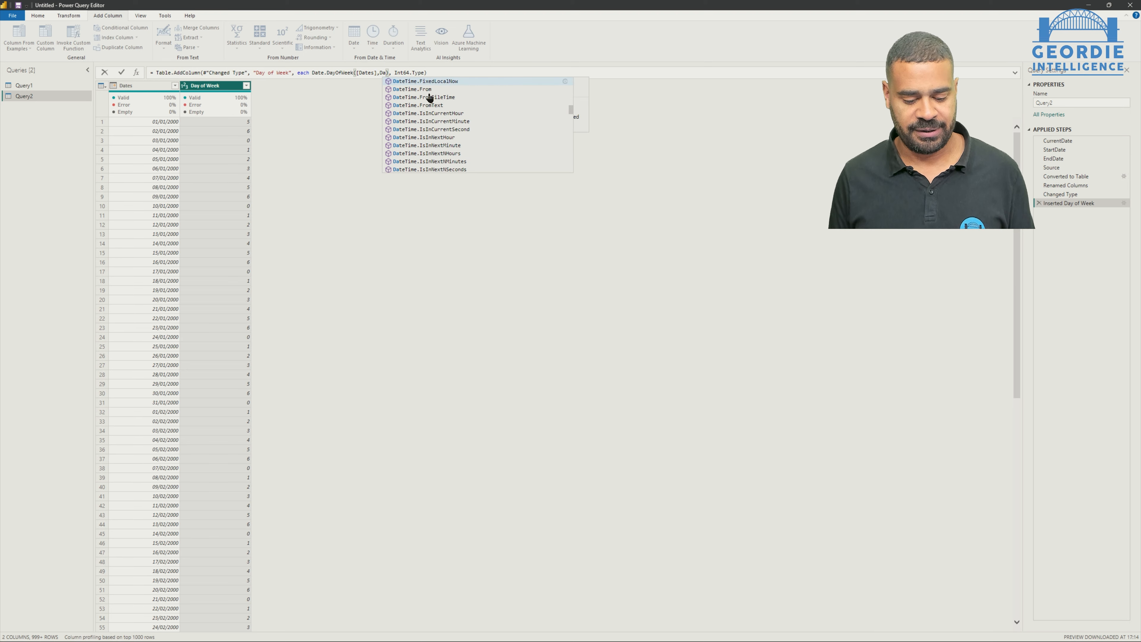
{"action": "type", "text": "y."}
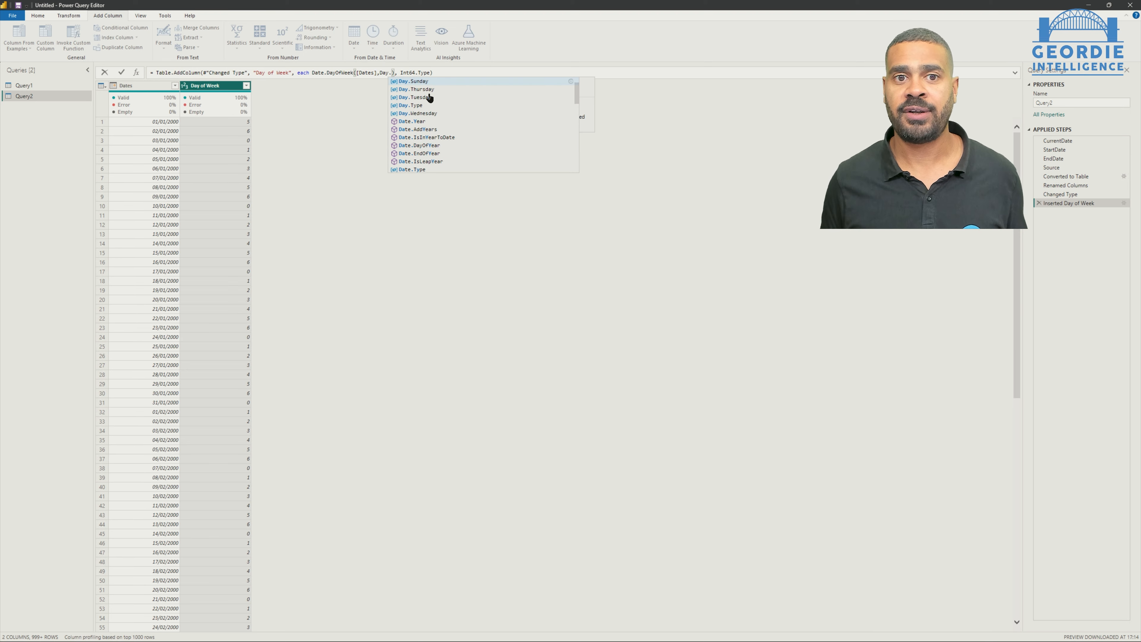
{"action": "left_click", "coordinate": [406, 81]}
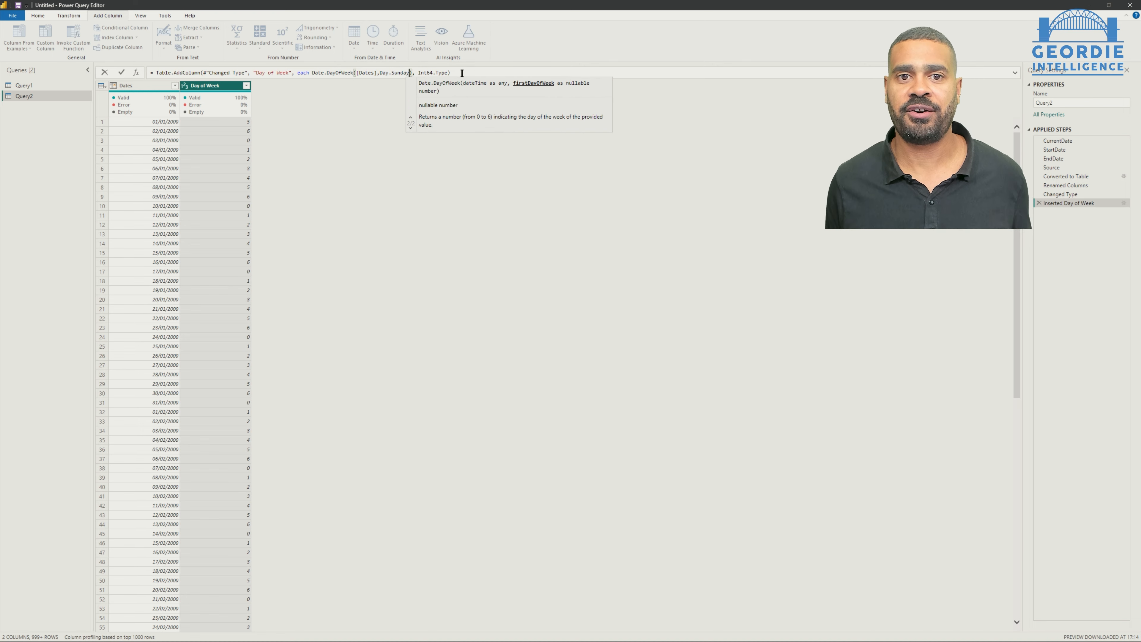
{"action": "key", "text": "Return"}
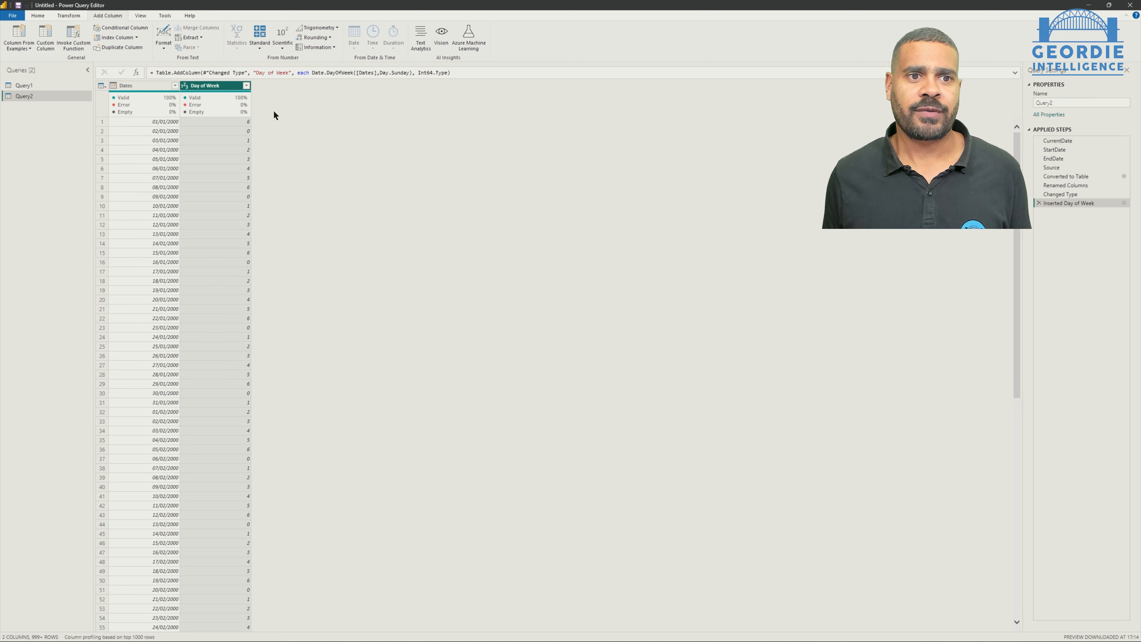
{"action": "mouse_move", "coordinate": [236, 113]}
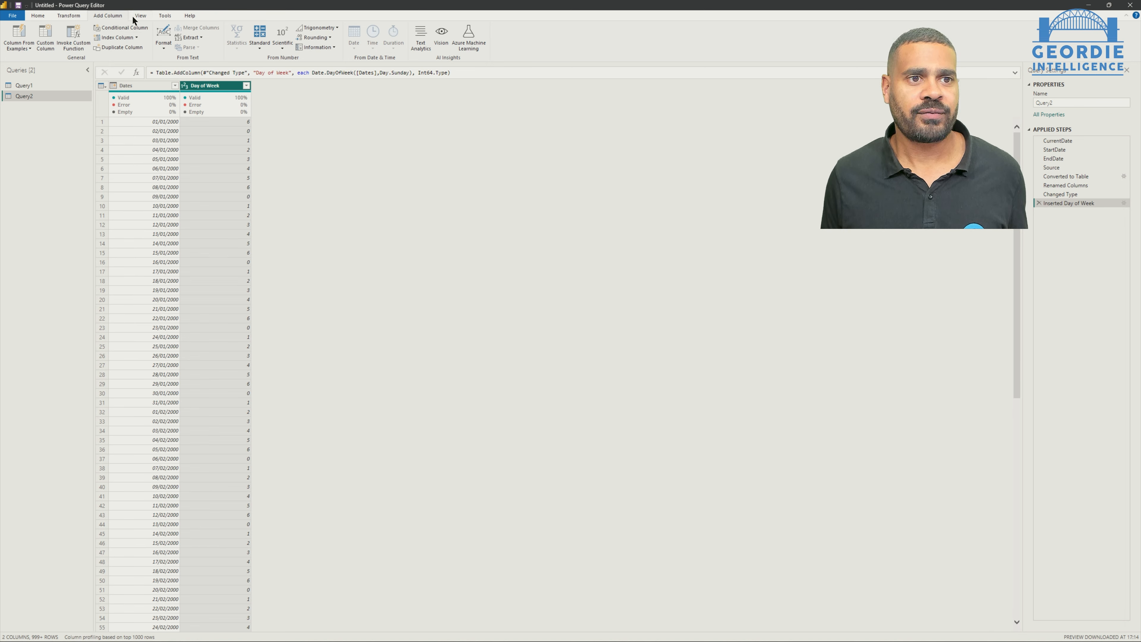
Step: Add a column with the month number derived from the Dates column
{"action": "left_click", "coordinate": [153, 85]}
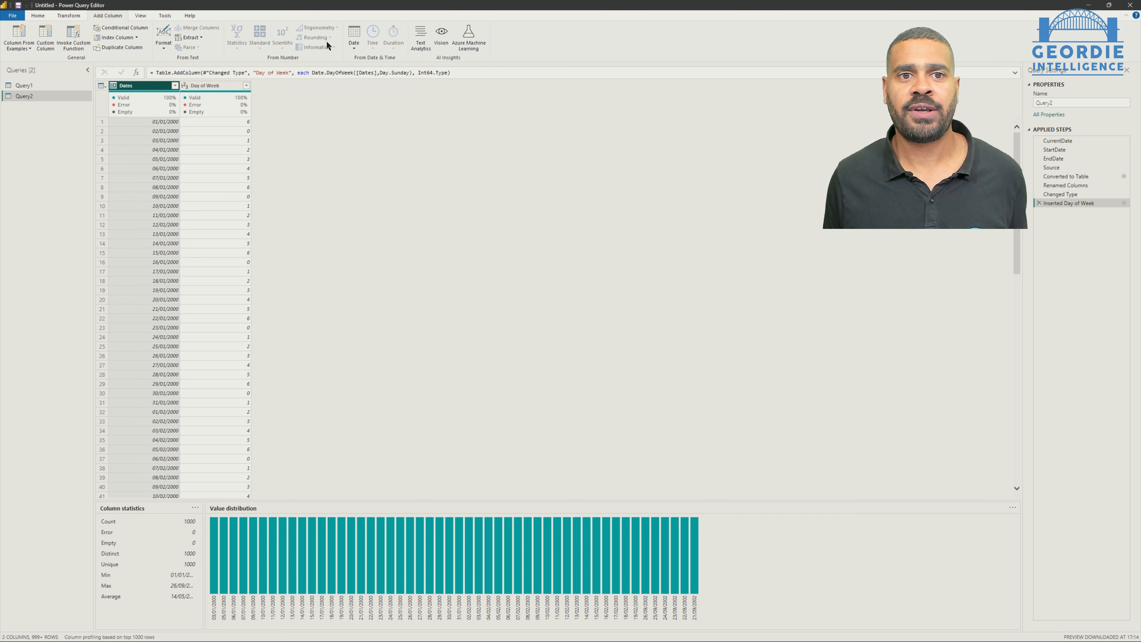
{"action": "left_click", "coordinate": [353, 45]}
{"action": "mouse_move", "coordinate": [378, 98]}
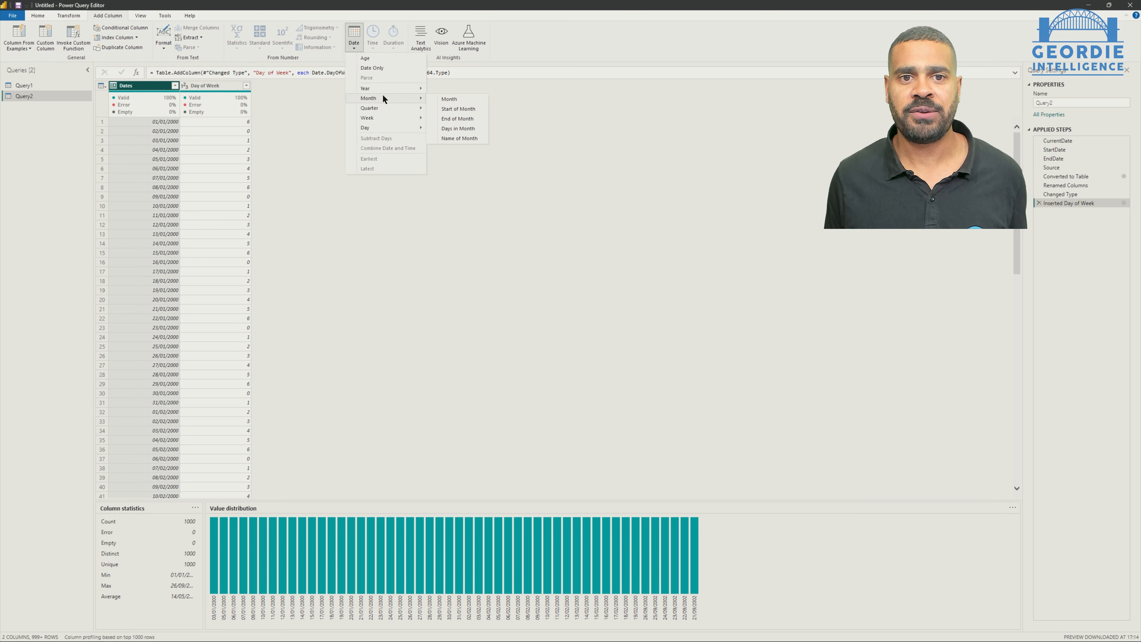
{"action": "left_click", "coordinate": [451, 101]}
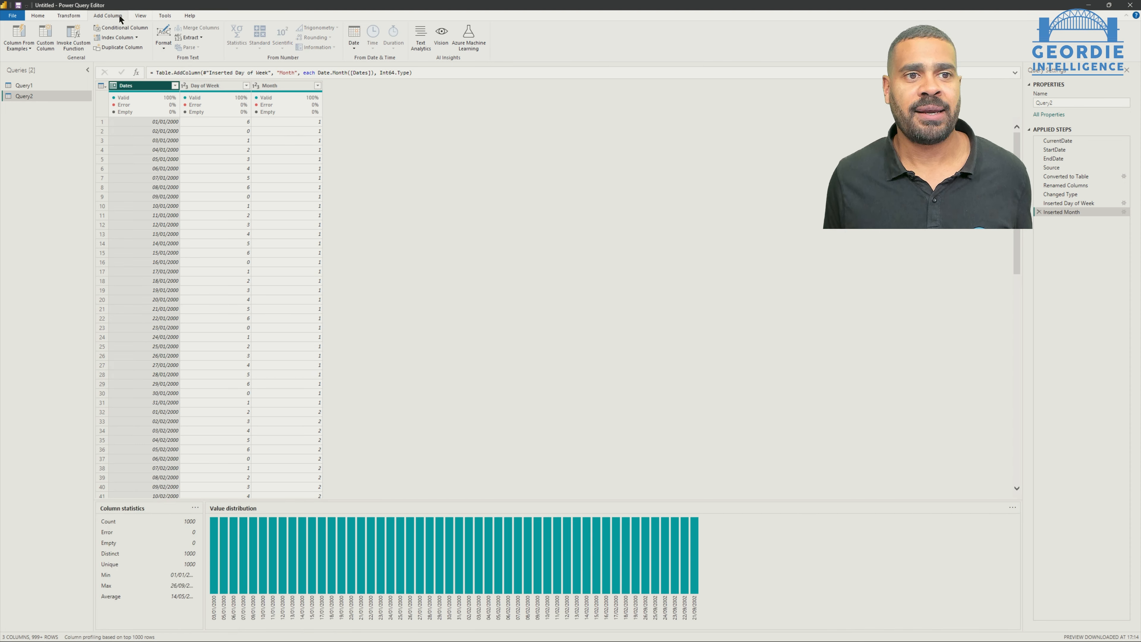
Step: Add a column with the name of the month derived from the Dates column
{"action": "left_click", "coordinate": [350, 47]}
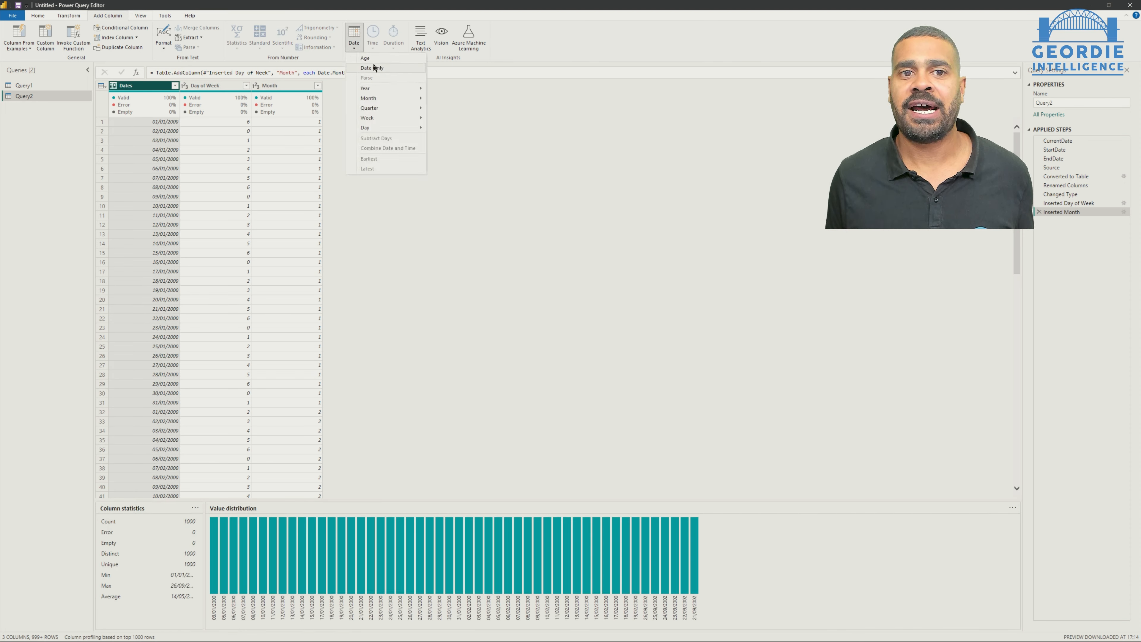
{"action": "mouse_move", "coordinate": [386, 98]}
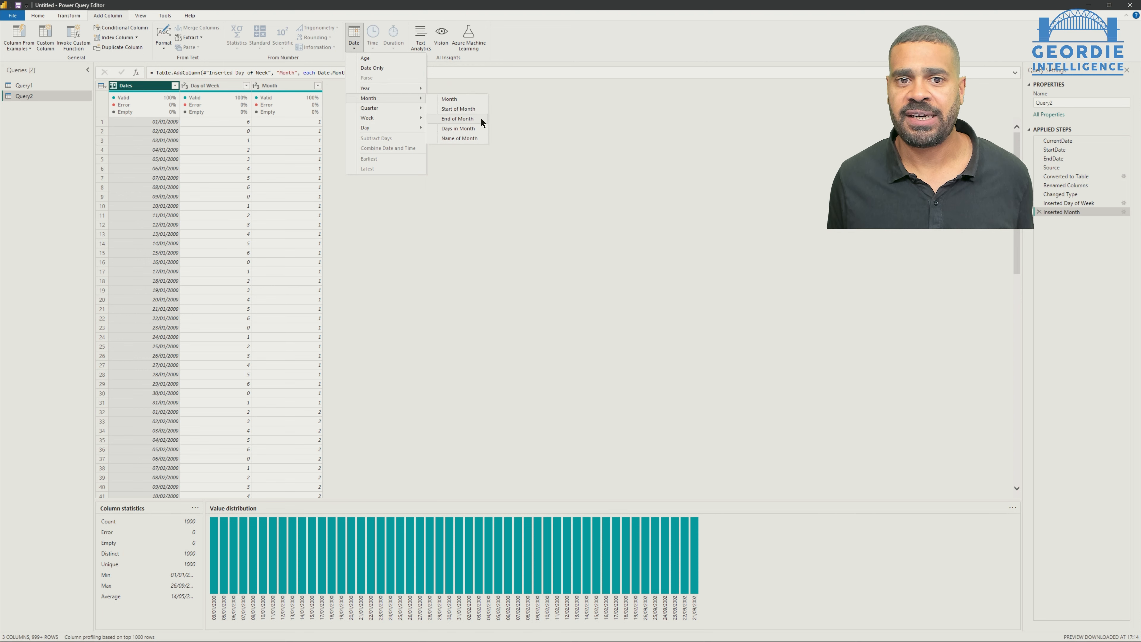
{"action": "left_click", "coordinate": [459, 138]}
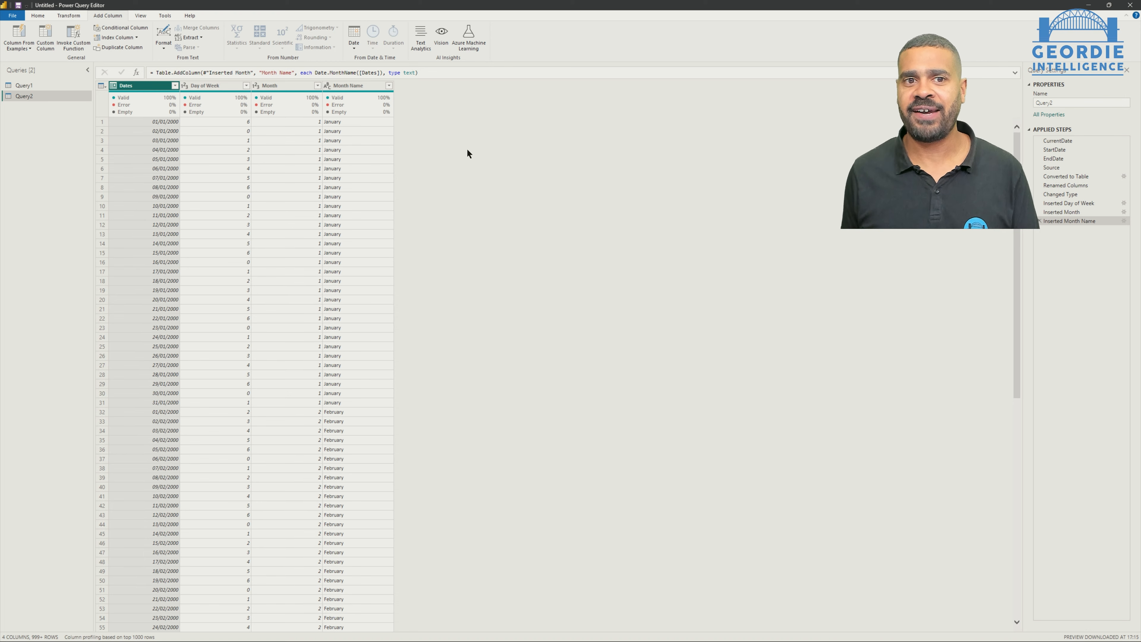
Step: Replace Date.MonthName with Date.ToText in the Month Name column's formula
{"action": "left_click", "coordinate": [341, 87]}
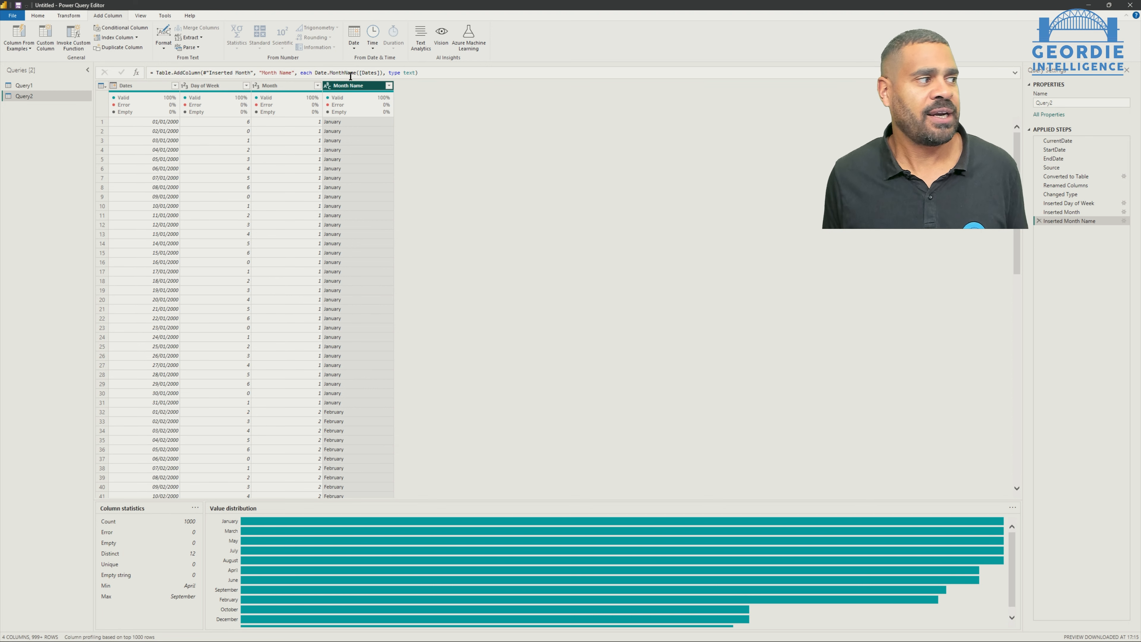
{"action": "left_click", "coordinate": [337, 74]}
{"action": "double_click", "coordinate": [337, 73]}
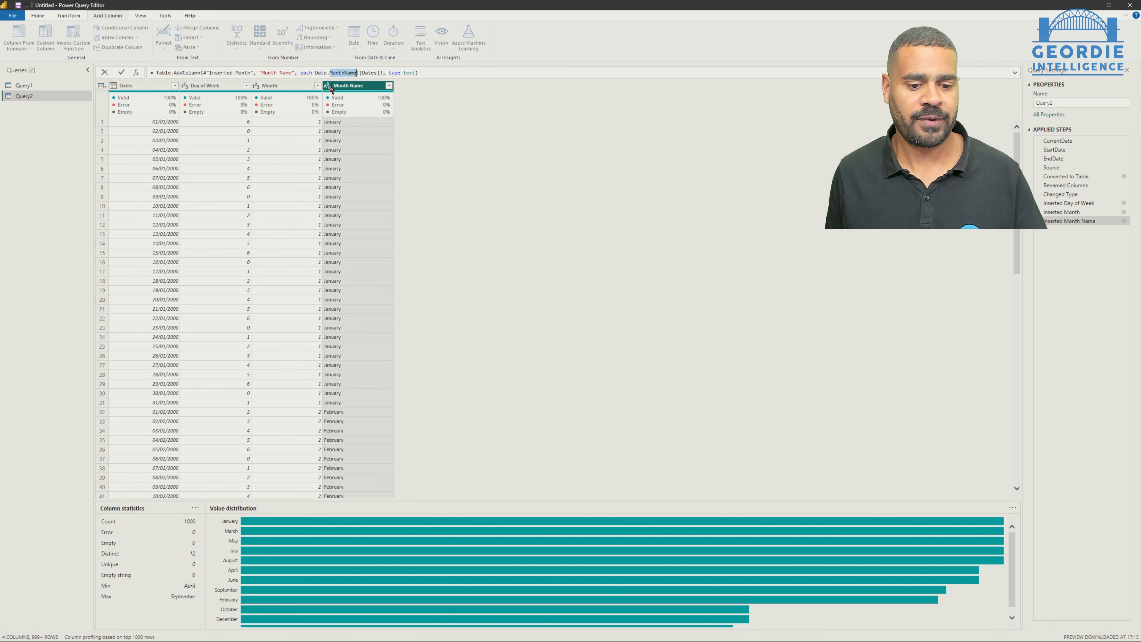
{"action": "mouse_move", "coordinate": [340, 75]}
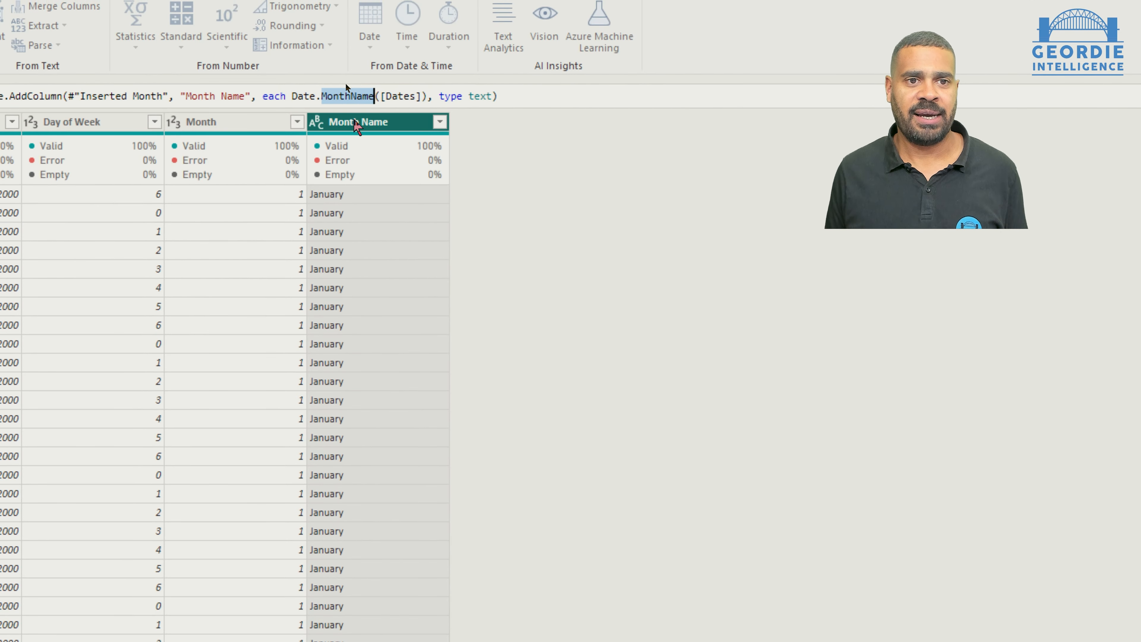
{"action": "type", "text": "To"}
{"action": "left_click", "coordinate": [502, 116]}
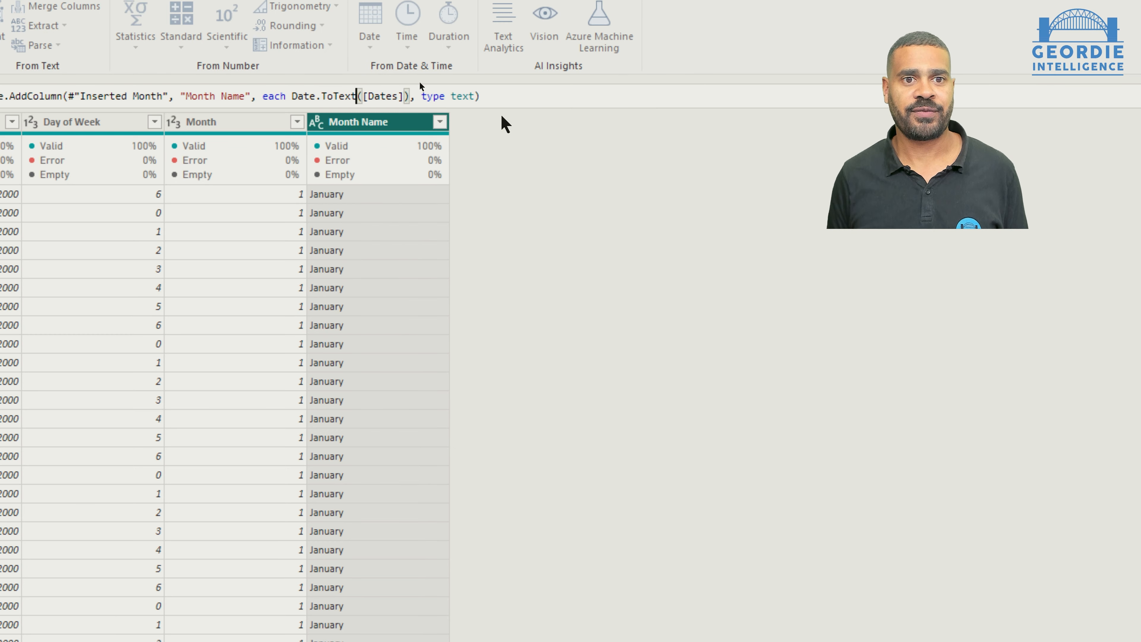
Step: Add "MMM" as the format argument after [Dates] in Date.ToText and apply the Month Name formula
{"action": "key", "text": "Right"}
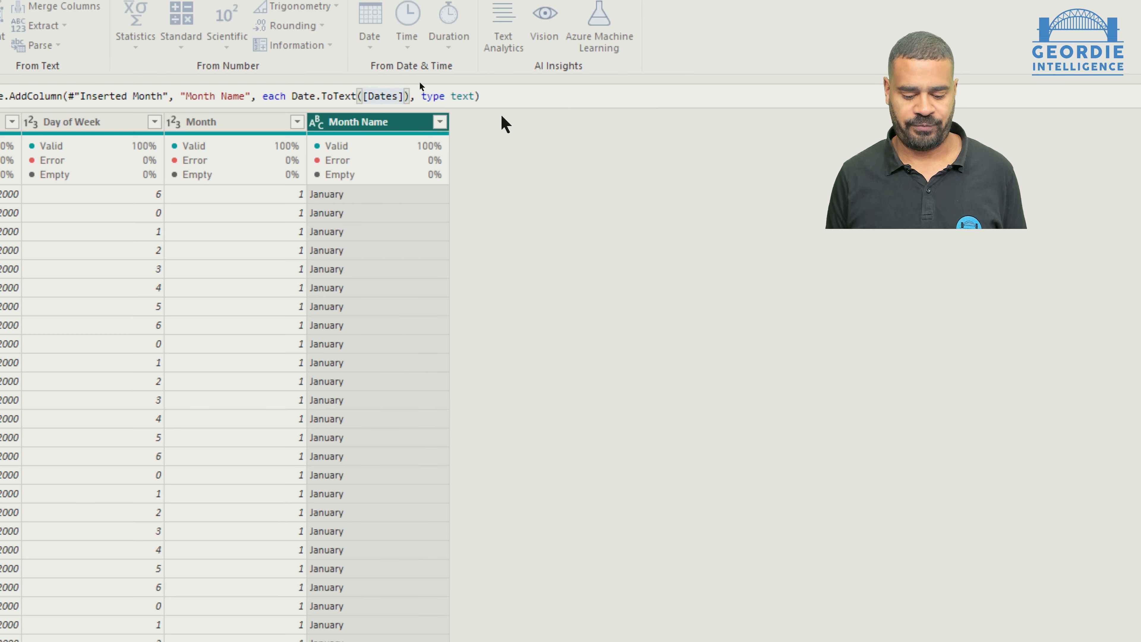
{"action": "type", "text": ",\"MMM"}
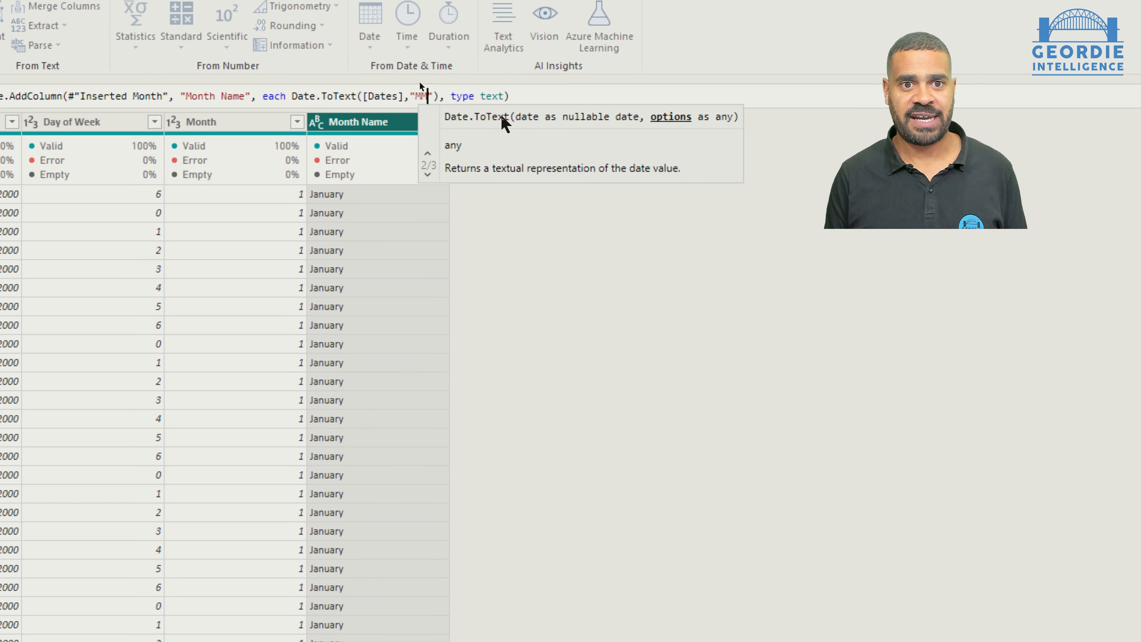
{"action": "key", "text": "Right"}
{"action": "key", "text": "Right"}
{"action": "key", "text": "Right"}
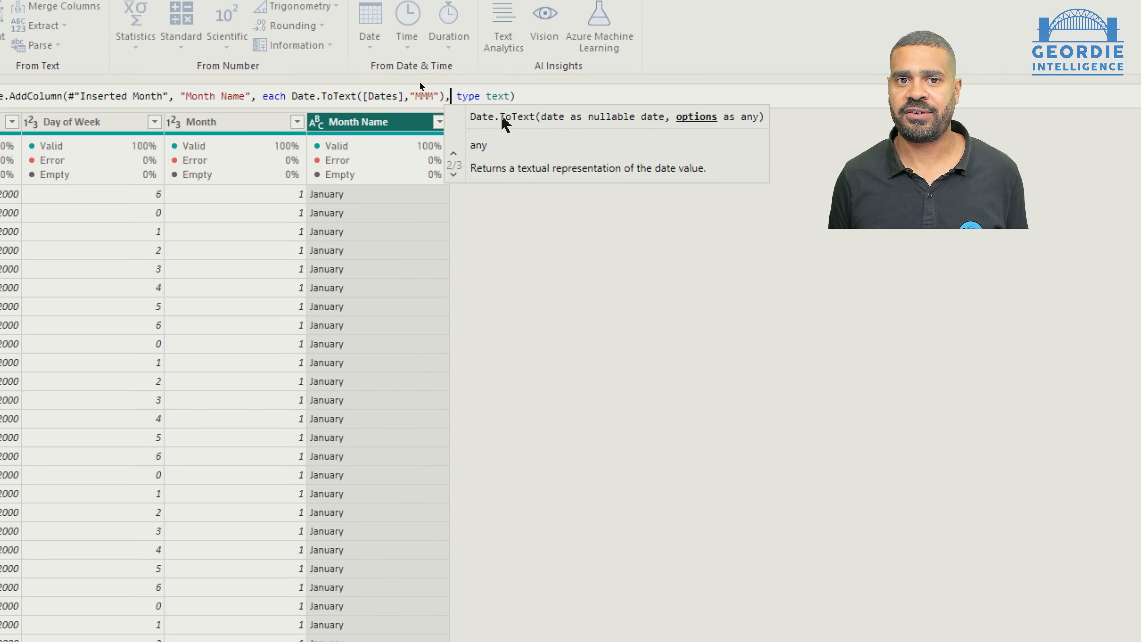
{"action": "key", "text": "Return"}
{"action": "key", "text": "BackSpace"}
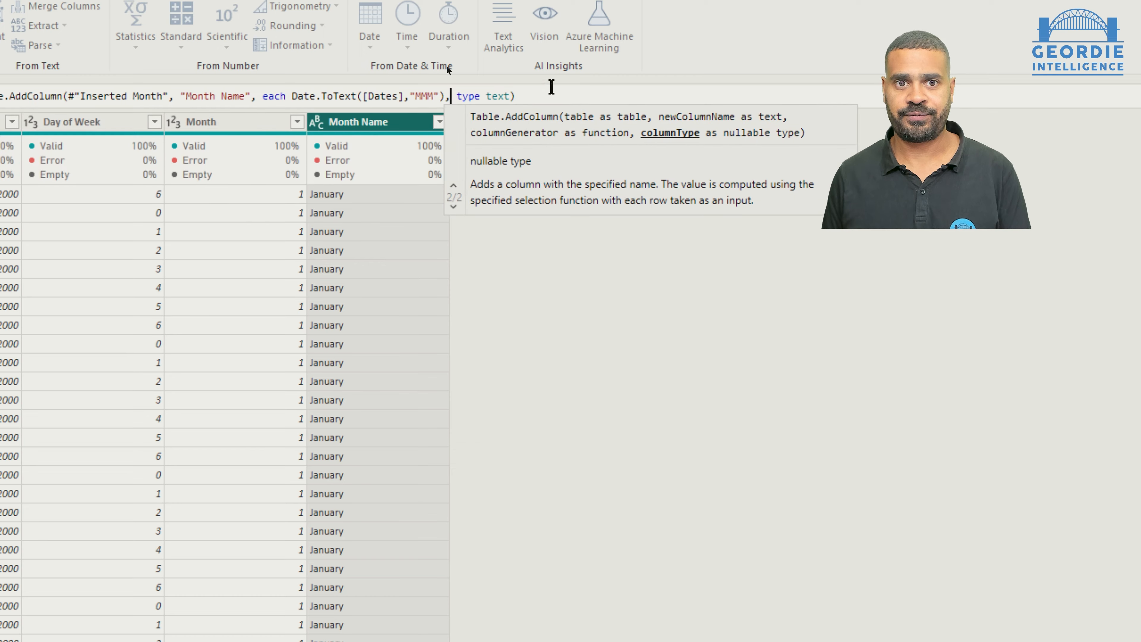
{"action": "key", "text": "Return"}
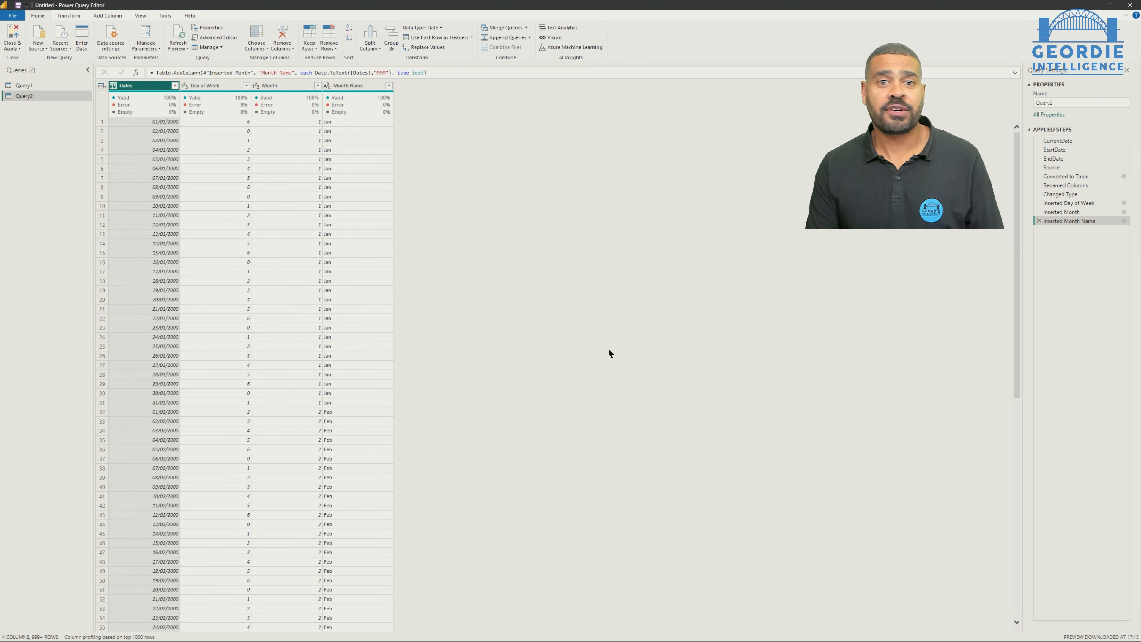
Step: Start a new custom column named DateDrift
{"action": "left_click", "coordinate": [119, 16]}
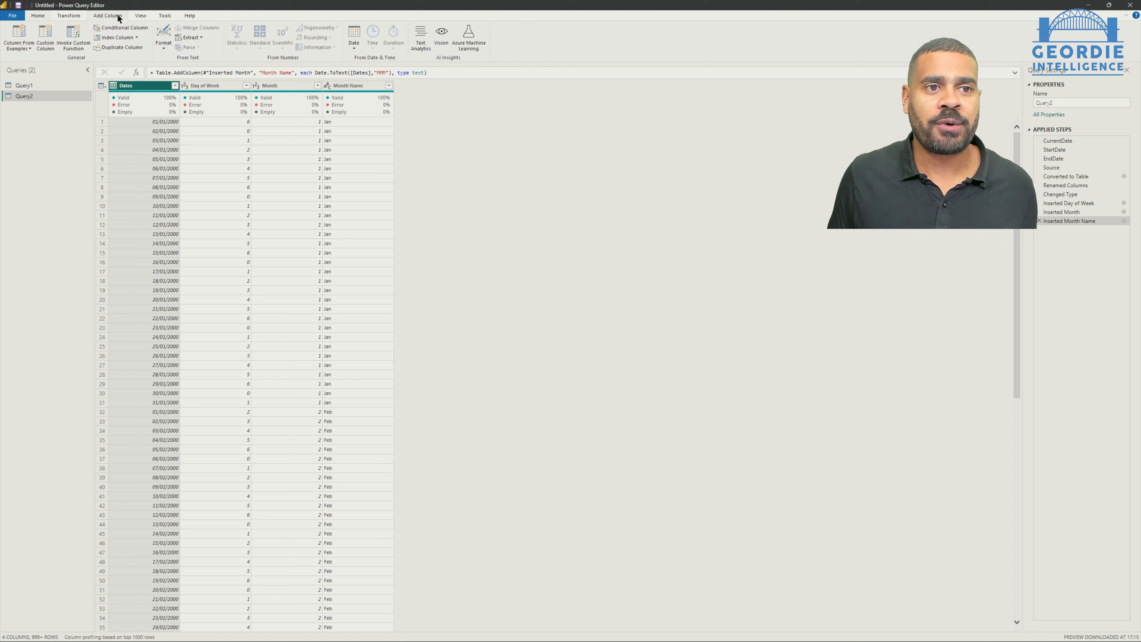
{"action": "left_click", "coordinate": [41, 44]}
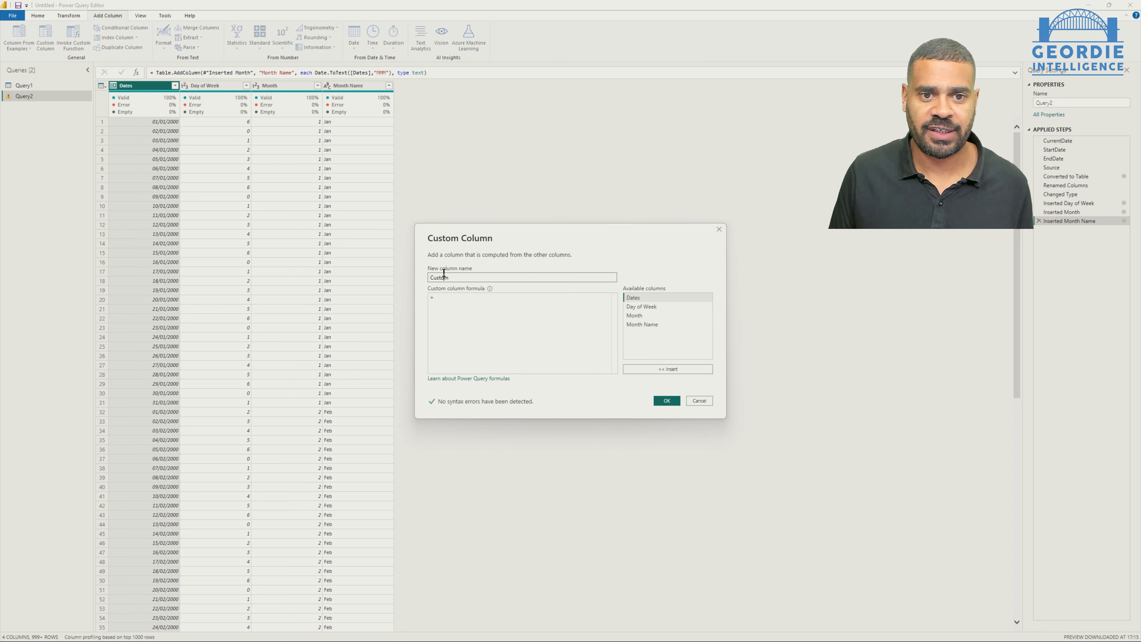
{"action": "double_click", "coordinate": [438, 279]}
{"action": "type", "text": "Da"}
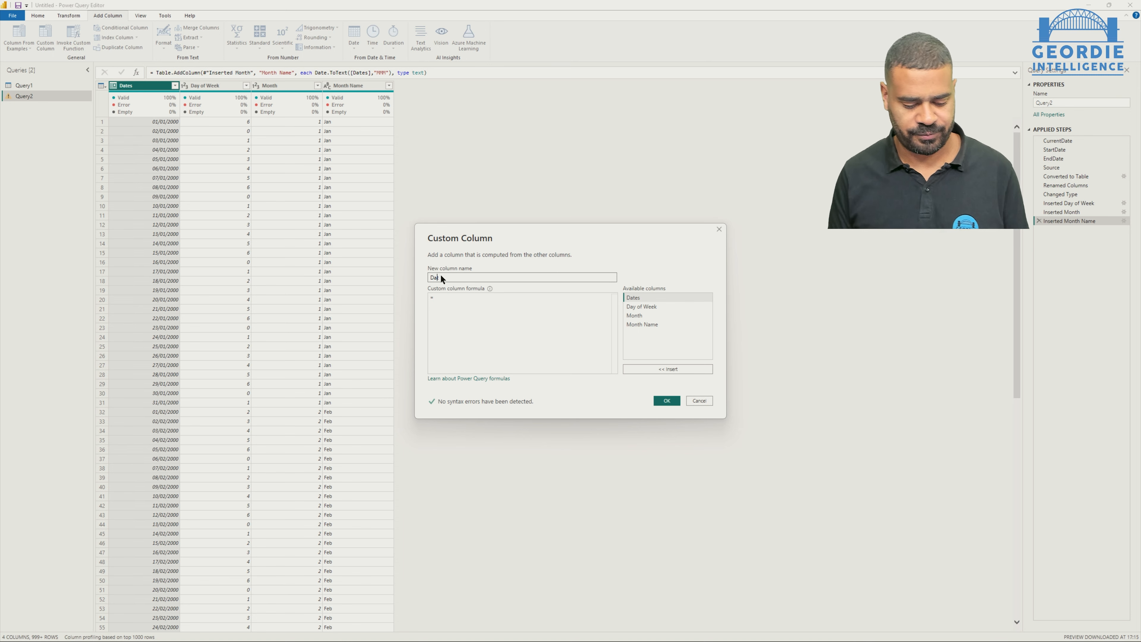
{"action": "type", "text": "teDiff"}
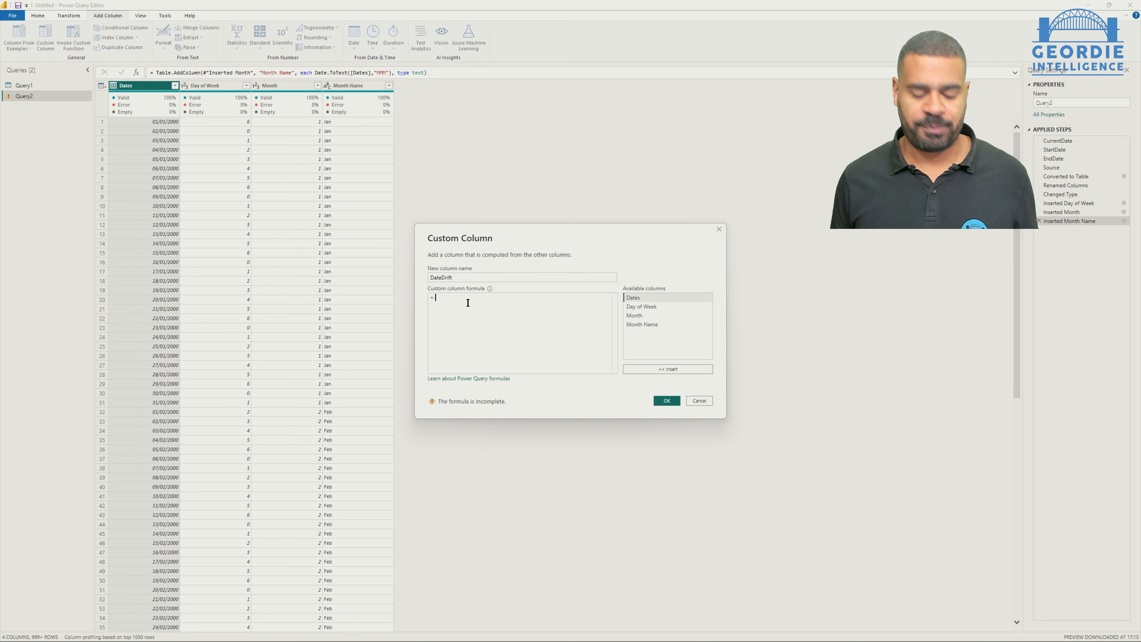
Step: Begin the DateDrift formula with the Duration.Days function and its opening parenthesis
{"action": "left_click", "coordinate": [467, 302]}
{"action": "type", "text": "Duration."}
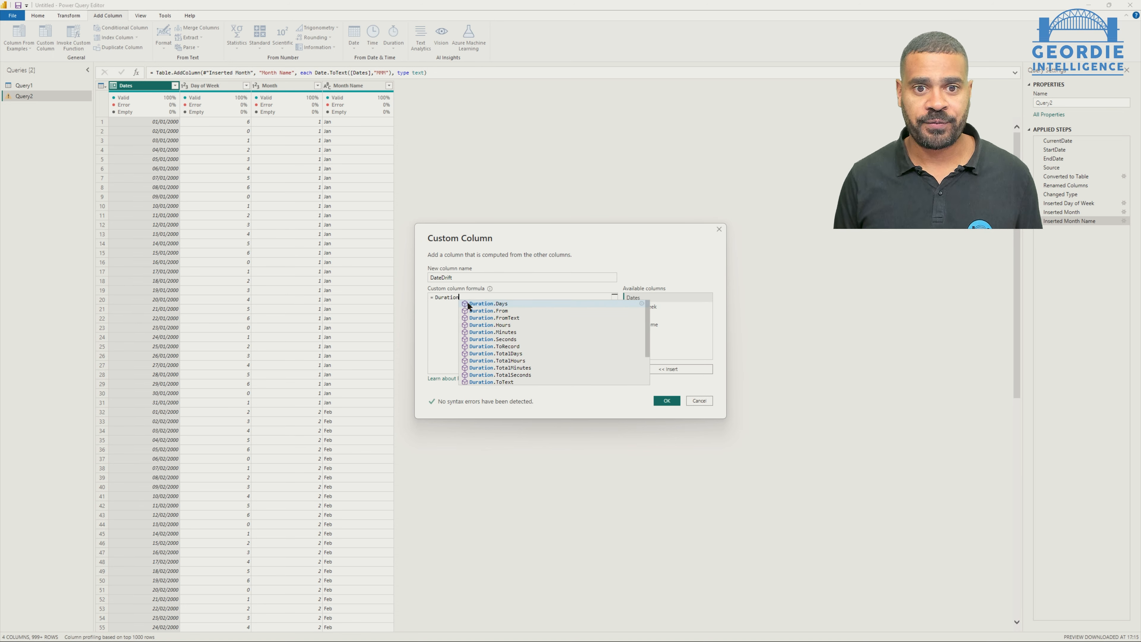
{"action": "left_click", "coordinate": [468, 304]}
{"action": "key", "text": "BackSpace"}
{"action": "key", "text": "BackSpace"}
{"action": "key", "text": "BackSpace"}
{"action": "key", "text": "BackSpace"}
{"action": "key", "text": "BackSpace"}
{"action": "key", "text": "BackSpace"}
{"action": "key", "text": "BackSpace"}
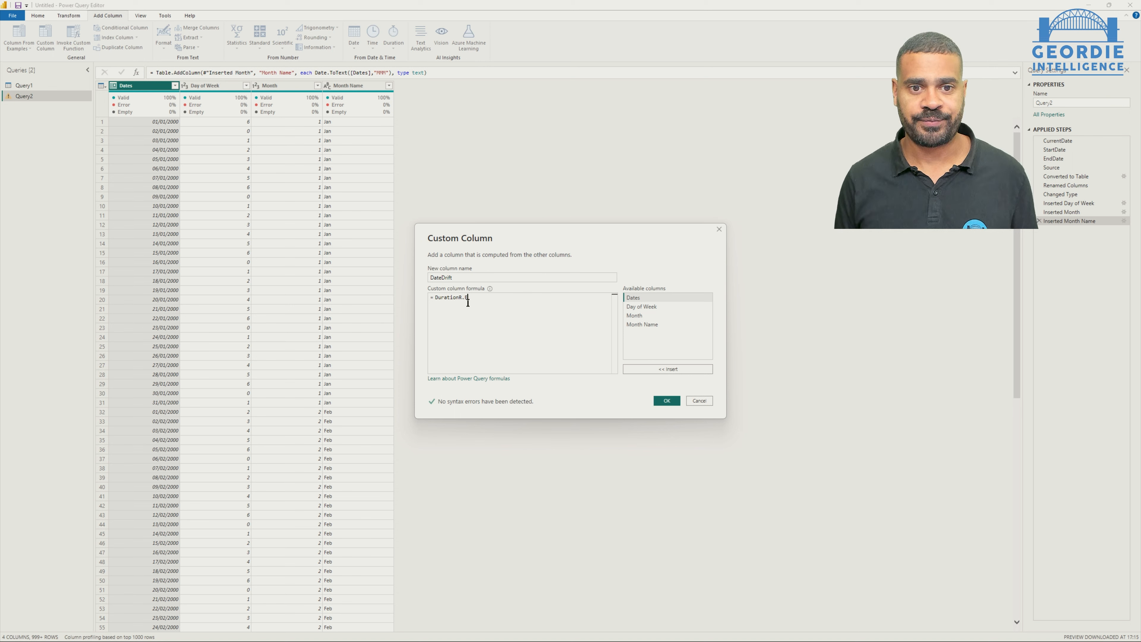
{"action": "key", "text": "BackSpace"}
{"action": "key", "text": "BackSpace"}
{"action": "type", "text": "Duration.Days"}
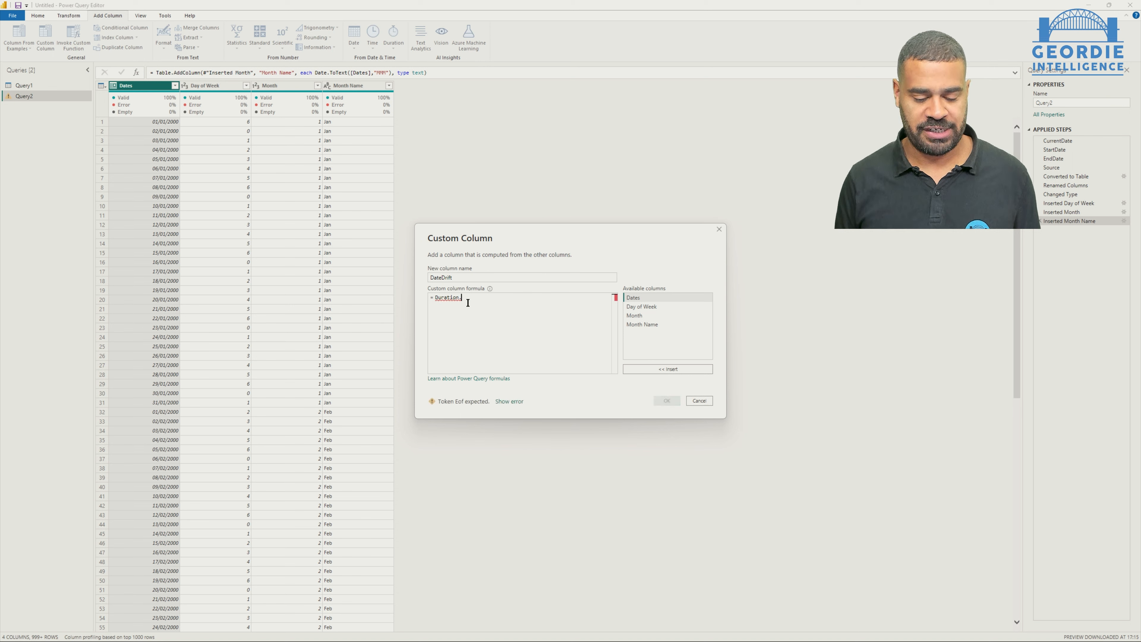
{"action": "key", "text": "Tab"}
{"action": "type", "text": "("}
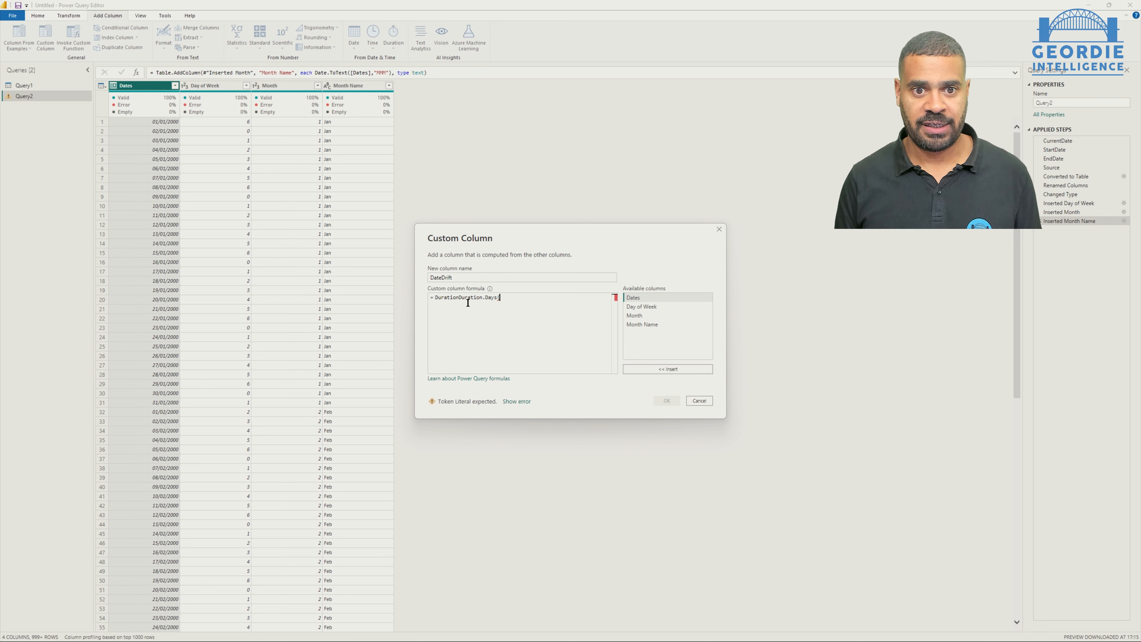
{"action": "type", "text": "Duration.F"}
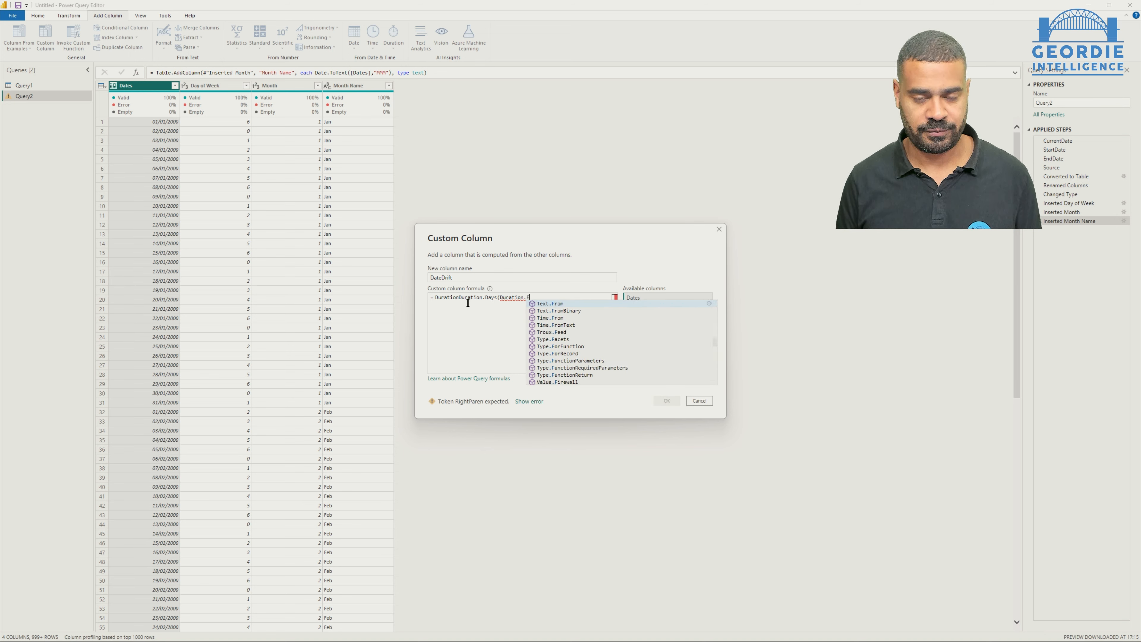
{"action": "type", "text": "Text.Fro"}
{"action": "key", "text": "BackSpace"}
{"action": "key", "text": "BackSpace"}
{"action": "key", "text": "BackSpace"}
{"action": "key", "text": "BackSpace"}
{"action": "key", "text": "BackSpace"}
{"action": "key", "text": "BackSpace"}
{"action": "key", "text": "BackSpace"}
{"action": "key", "text": "BackSpace"}
{"action": "key", "text": "BackSpace"}
{"action": "key", "text": "BackSpace"}
{"action": "key", "text": "BackSpace"}
{"action": "key", "text": "BackSpace"}
{"action": "key", "text": "BackSpace"}
{"action": "key", "text": "BackSpace"}
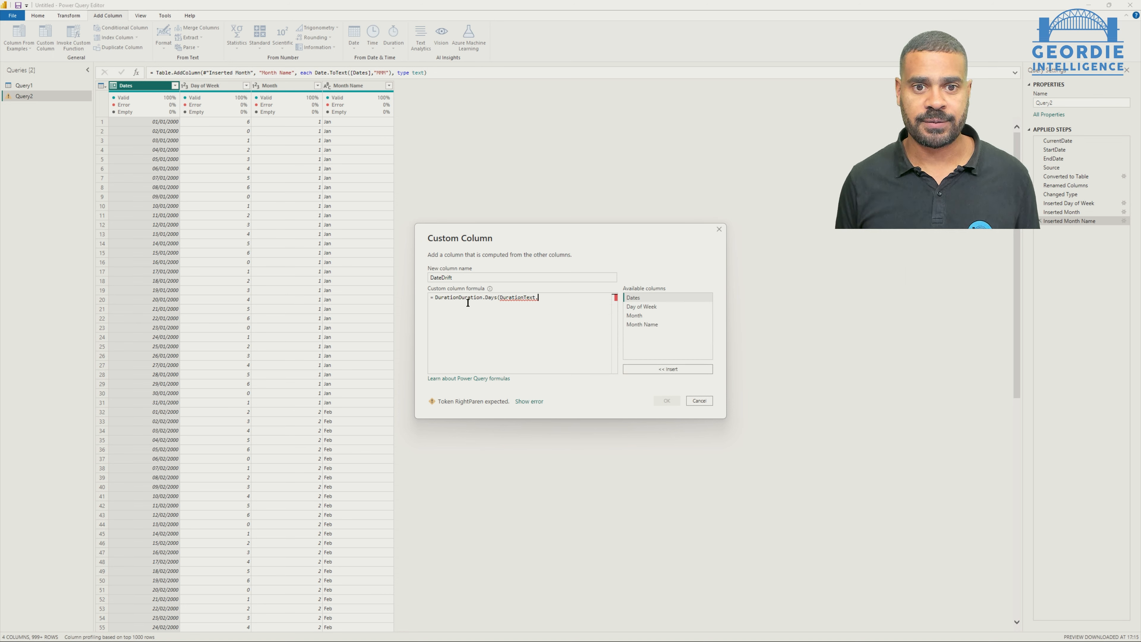
{"action": "key", "text": "BackSpace"}
{"action": "key", "text": "BackSpace"}
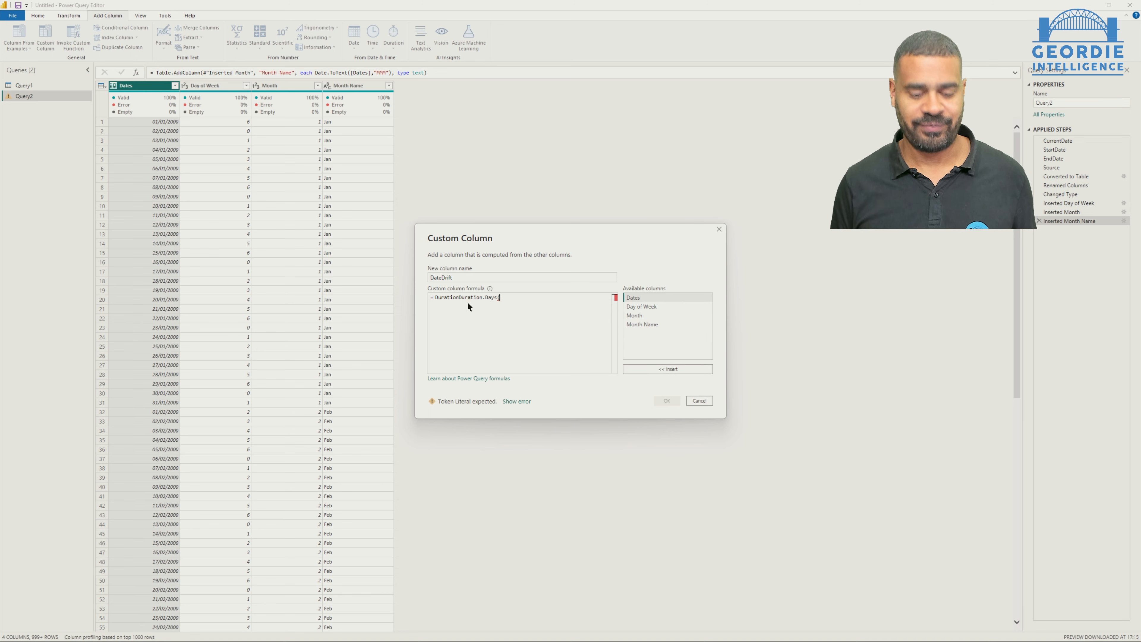
Step: Complete the DateDrift formula with Duration.From([Dates]-CurrentDate) as the argument of Duration.Days and create the column
{"action": "type", "text": "Duration."}
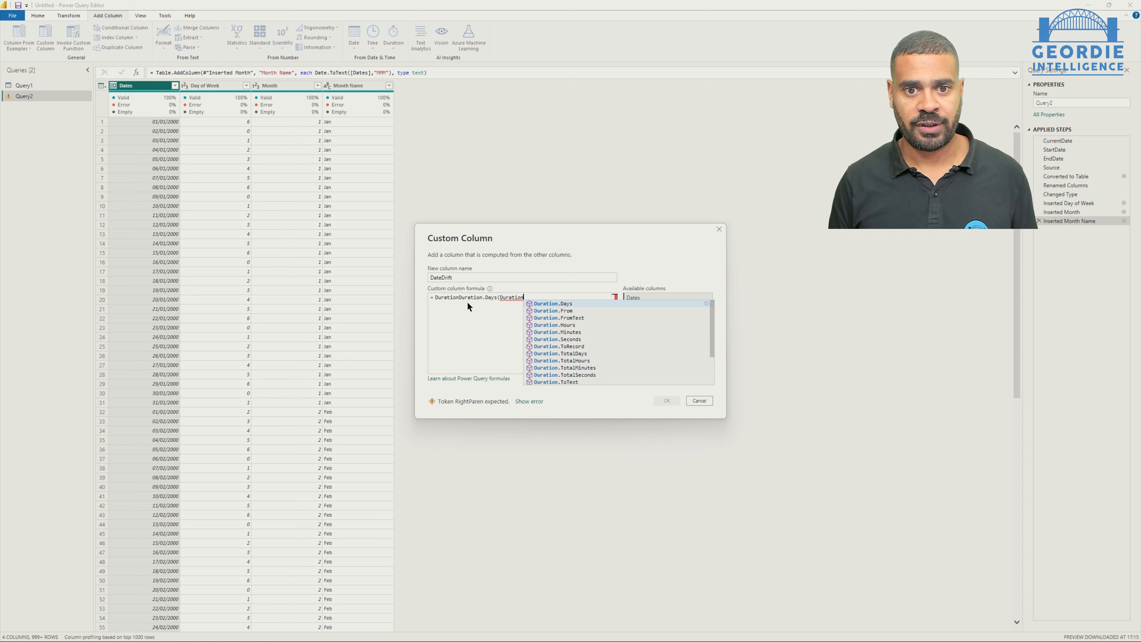
{"action": "type", "text": "From"}
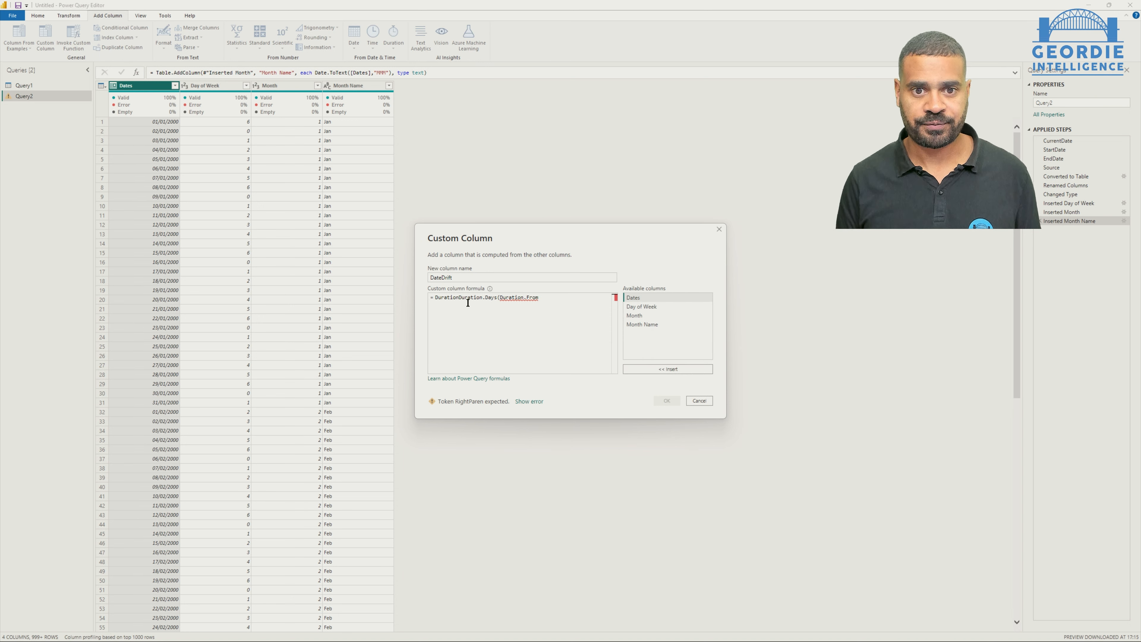
{"action": "type", "text": "("}
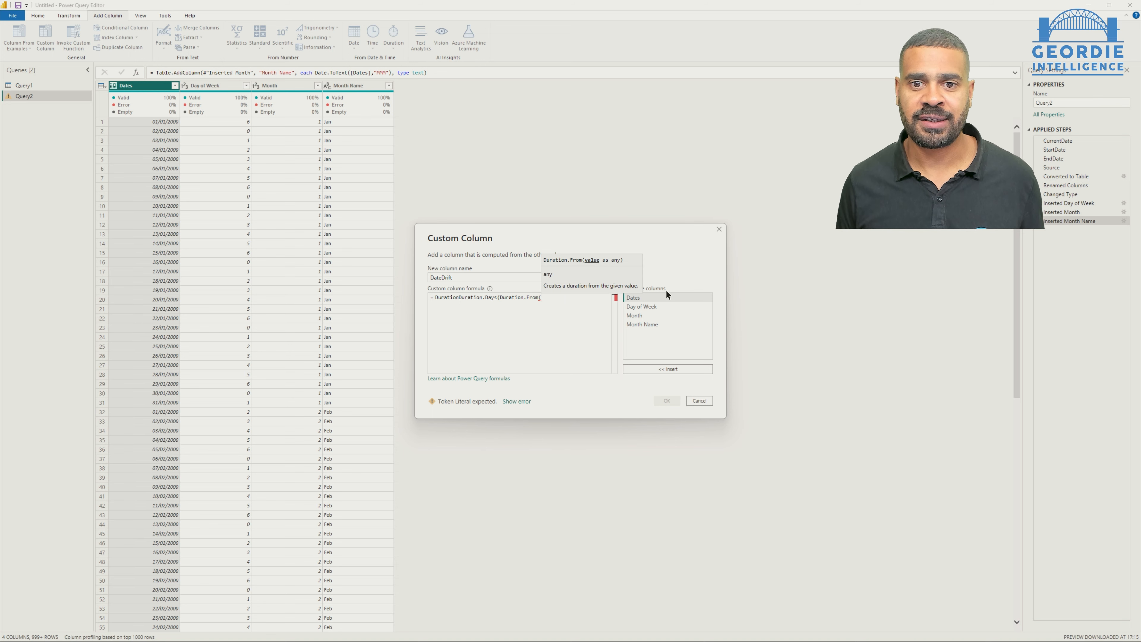
{"action": "double_click", "coordinate": [649, 296]}
{"action": "type", "text": "-"}
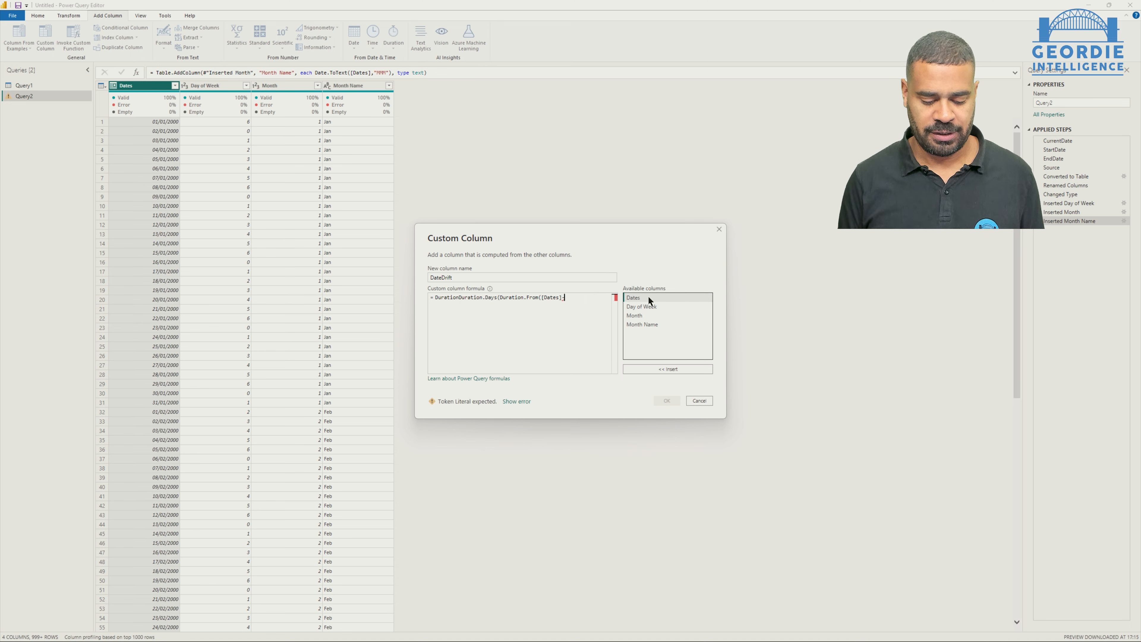
{"action": "type", "text": "Curre"}
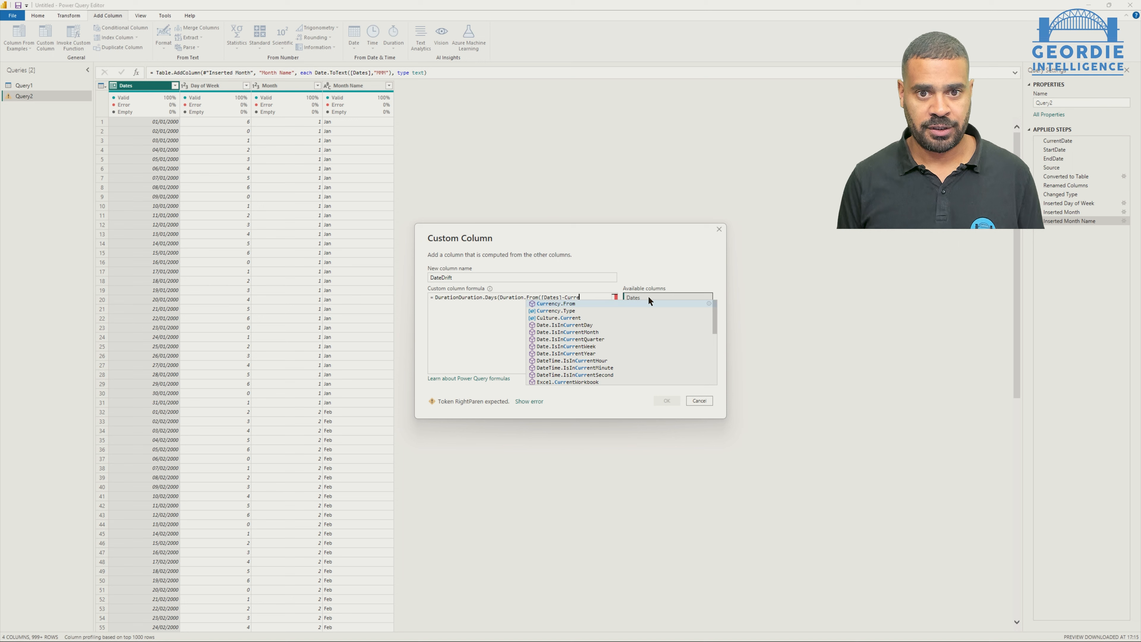
{"action": "type", "text": "ntDate"}
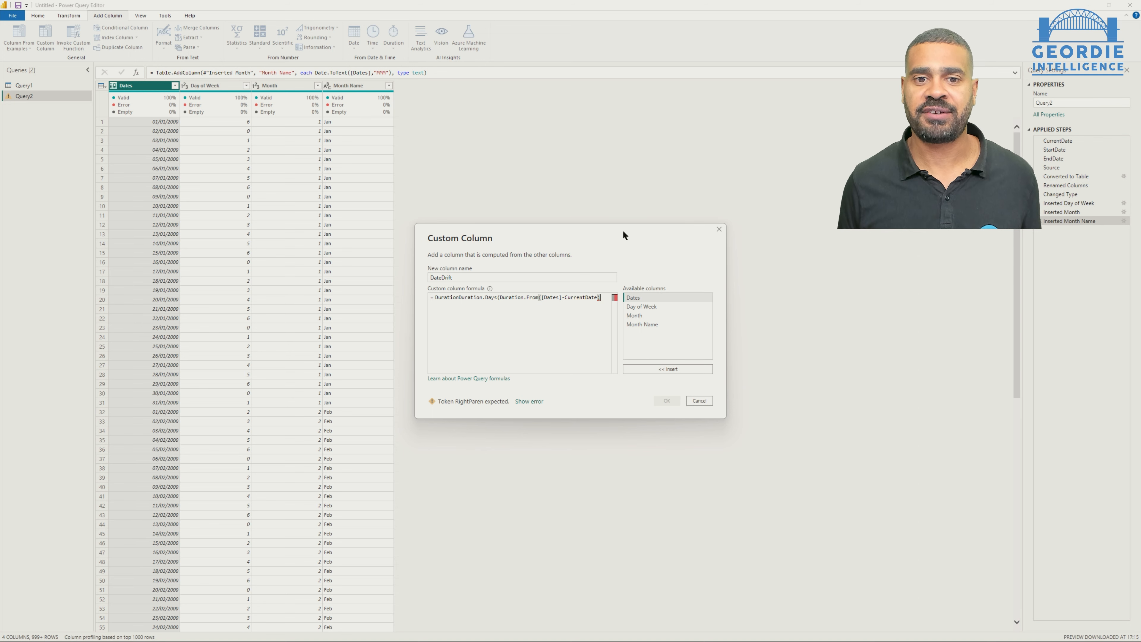
{"action": "type", "text": ")"}
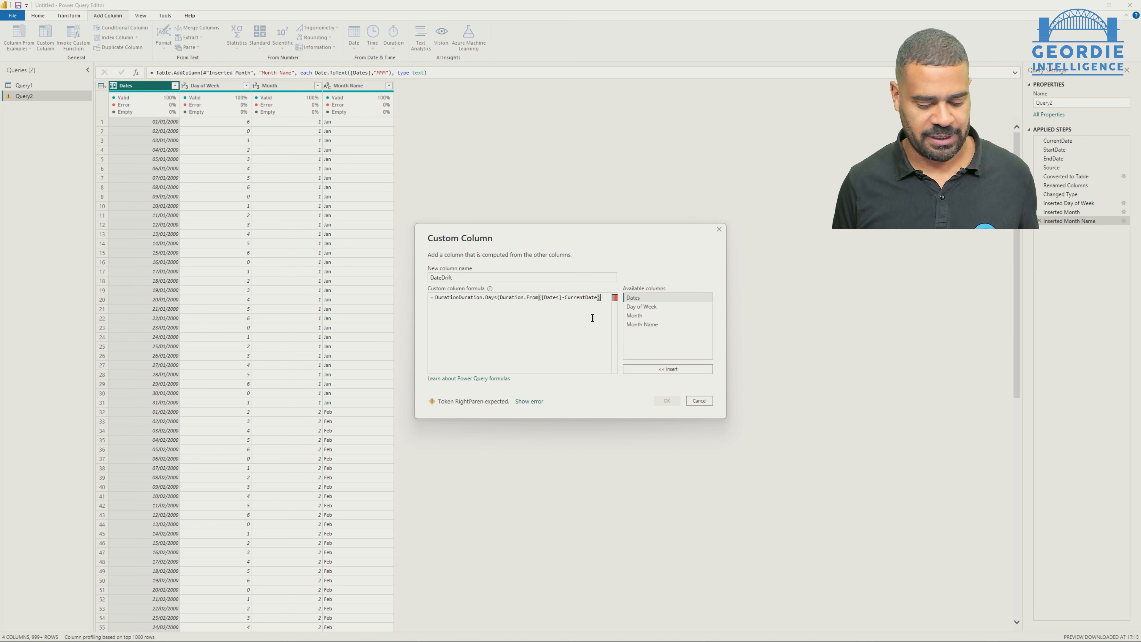
{"action": "type", "text": ")"}
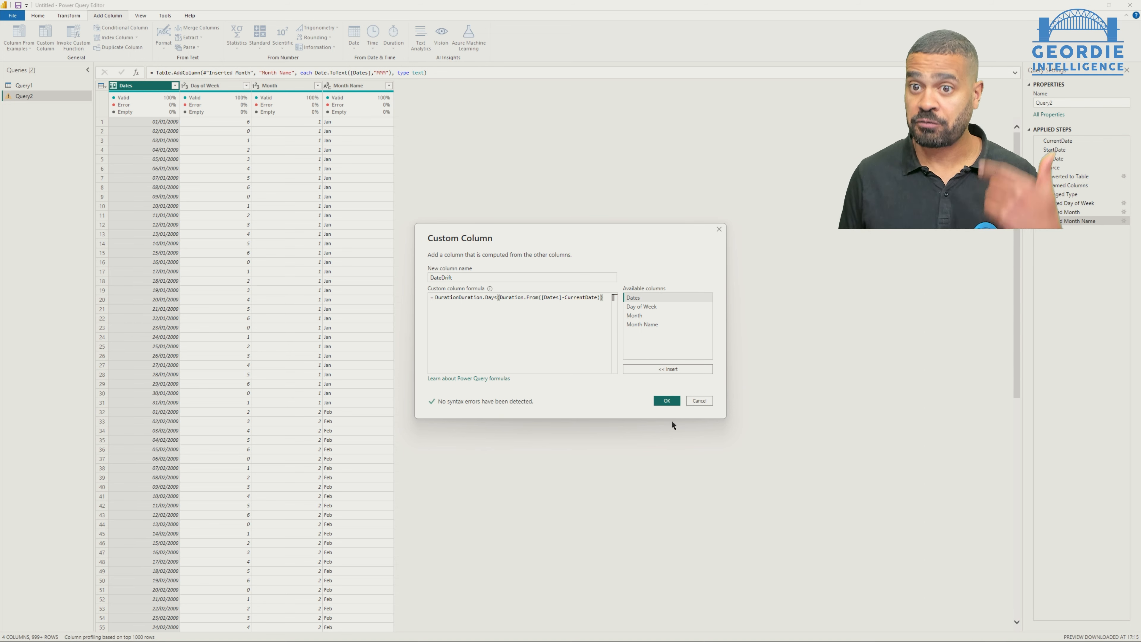
{"action": "left_click", "coordinate": [661, 402]}
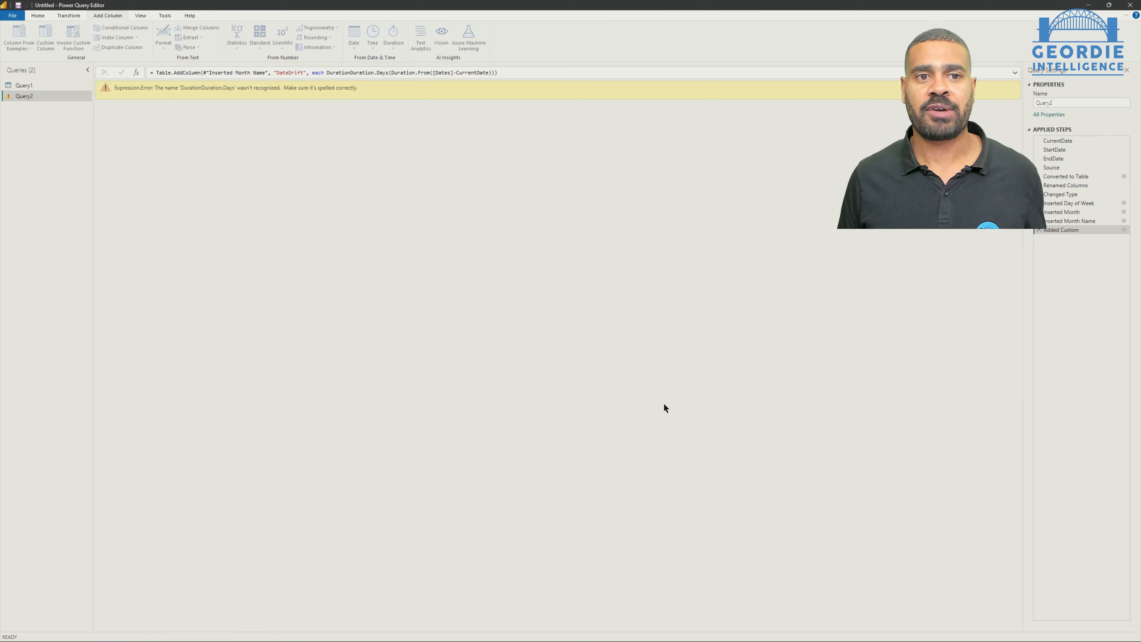
Step: Remove the duplicated "Duration" so the DateDrift formula reads Duration.Days(Duration.From([Dates]-CurrentDate))
{"action": "left_click", "coordinate": [490, 78]}
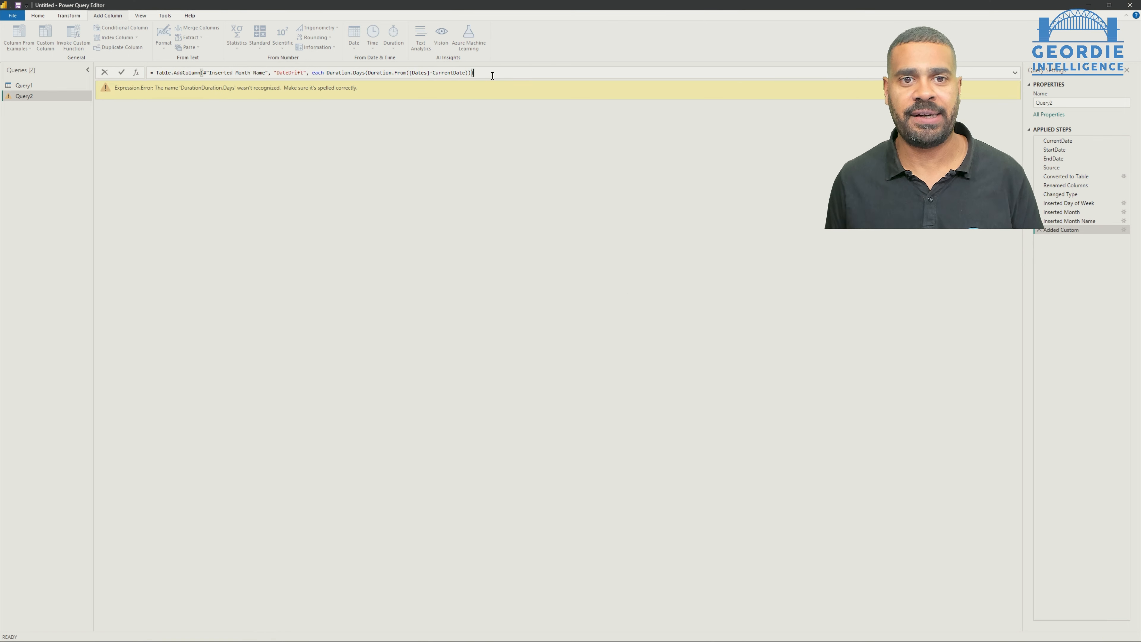
{"action": "key", "text": "Return"}
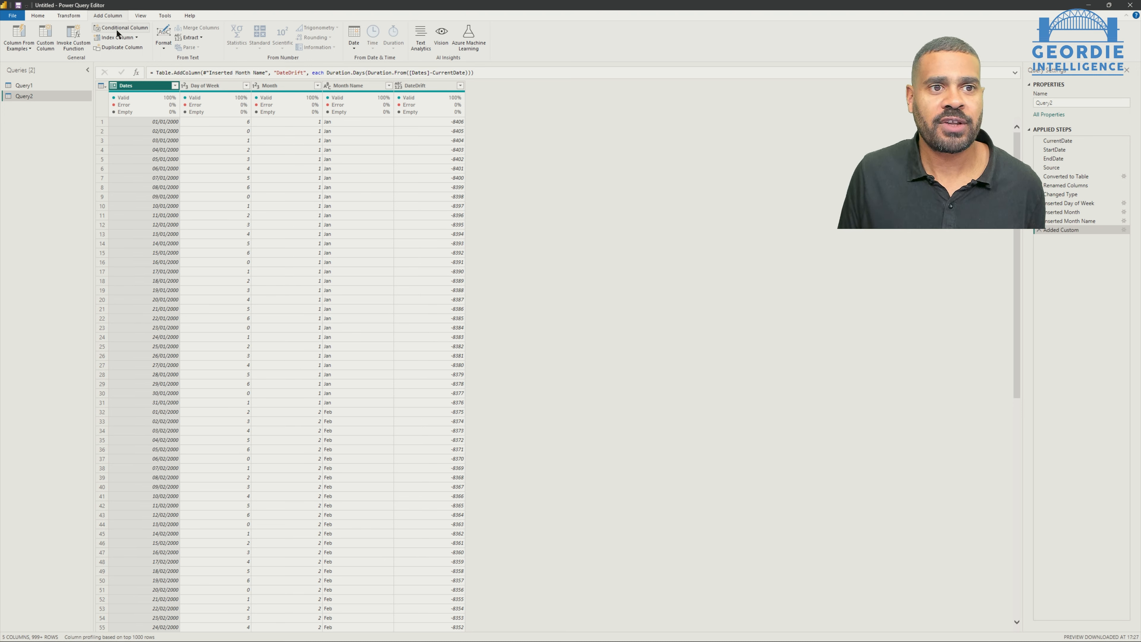
Step: Start another custom column and name it MonthDrift
{"action": "left_click", "coordinate": [45, 38]}
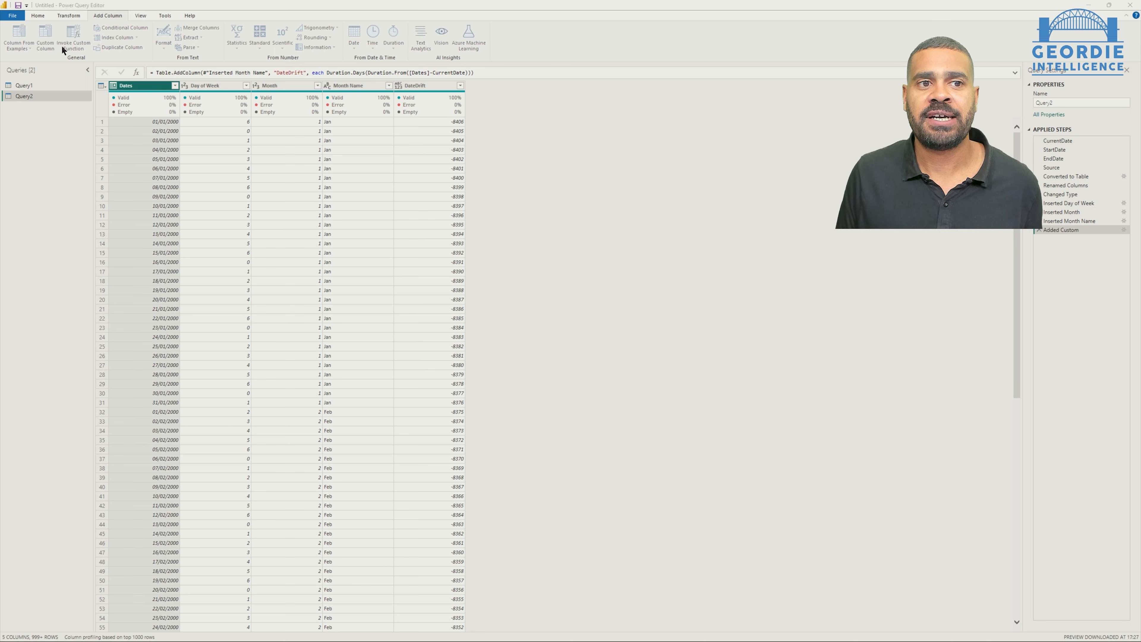
{"action": "double_click", "coordinate": [471, 278]}
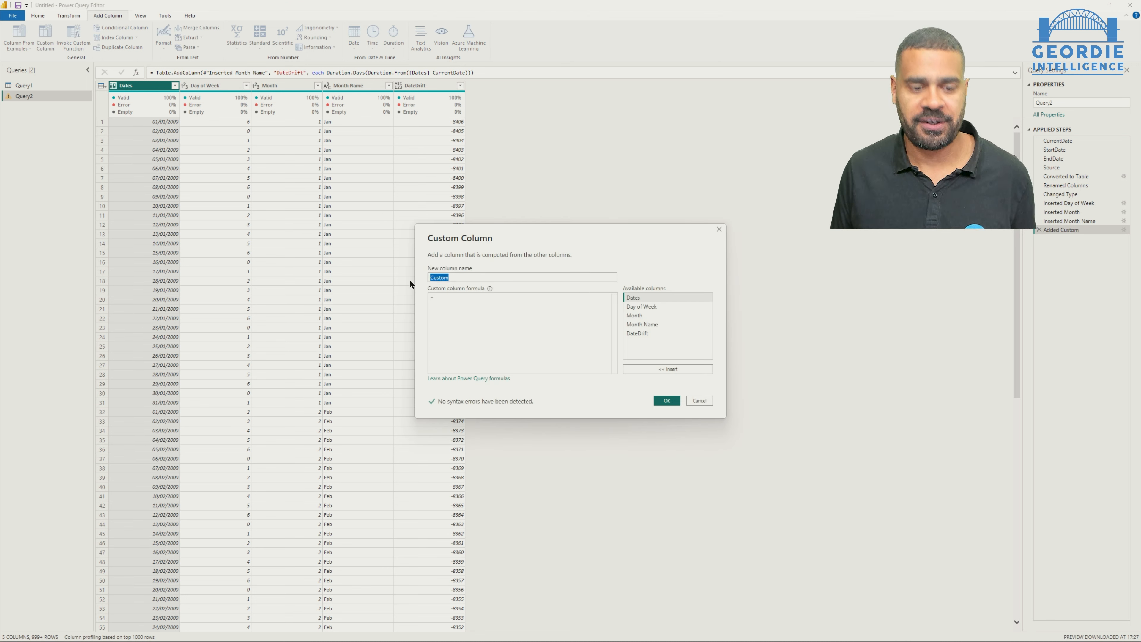
{"action": "type", "text": "MonthDrift"}
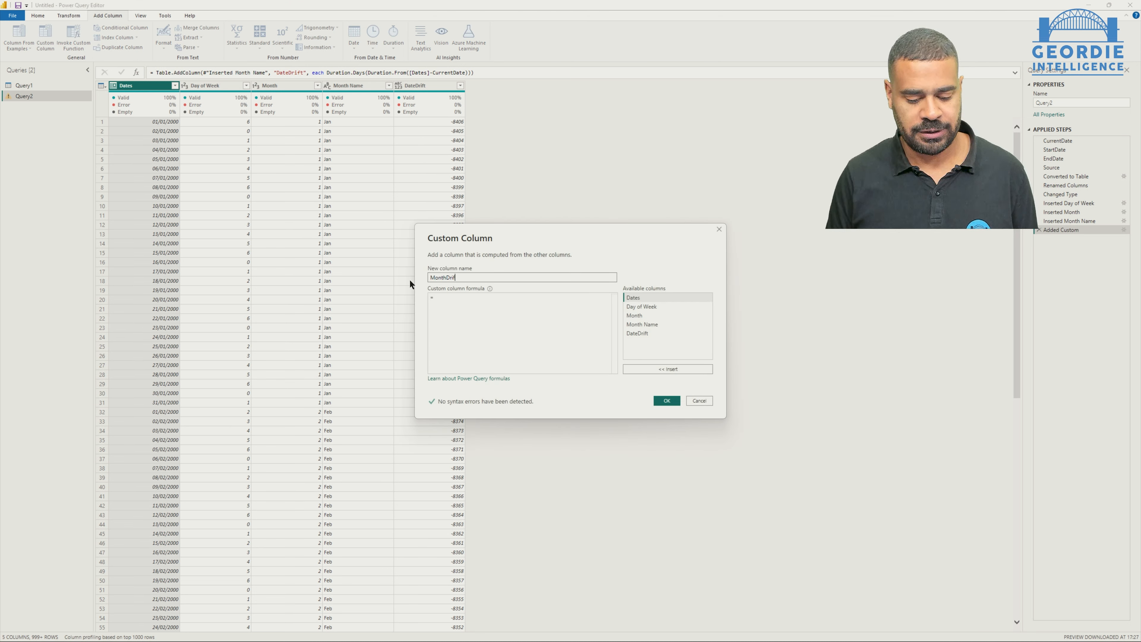
{"action": "key", "text": "Tab"}
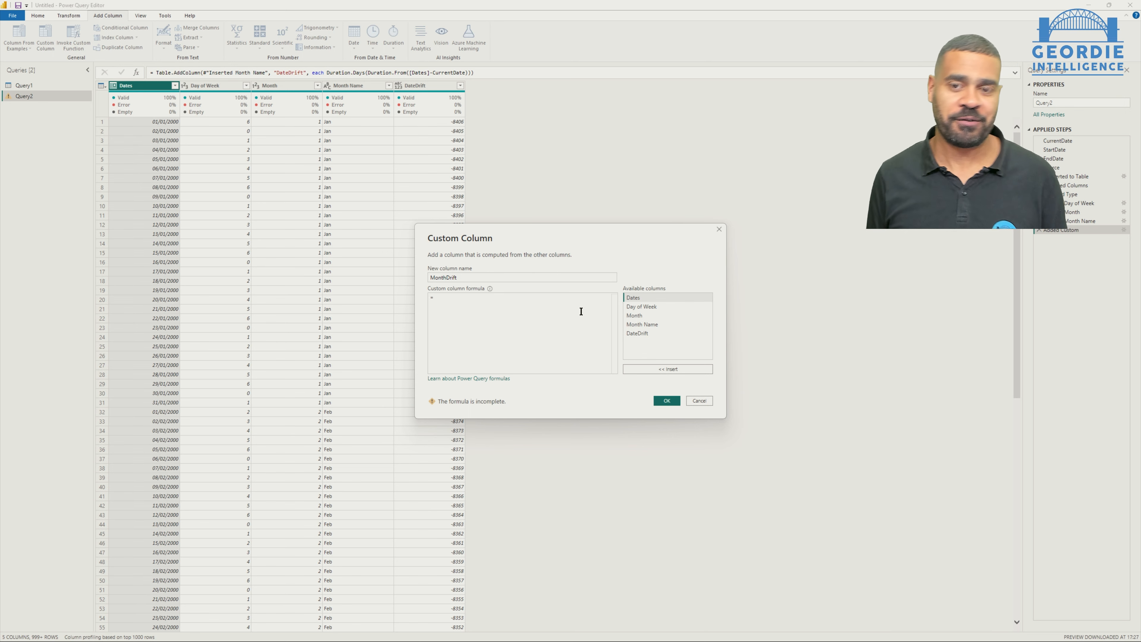
{"action": "type", "text": "("}
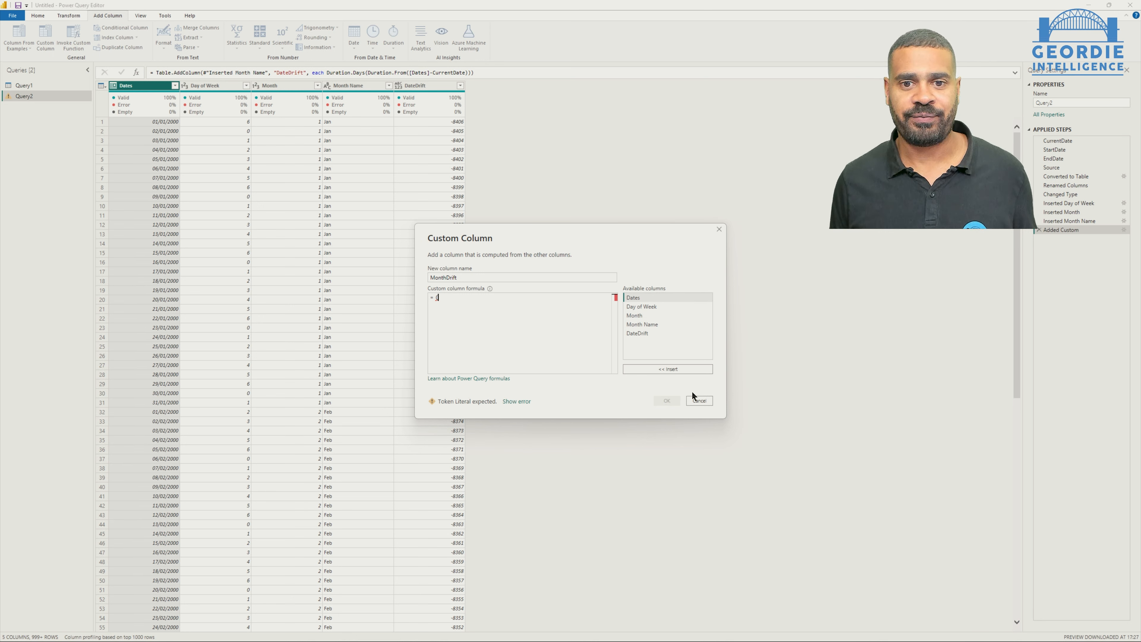
{"action": "left_click", "coordinate": [699, 400]}
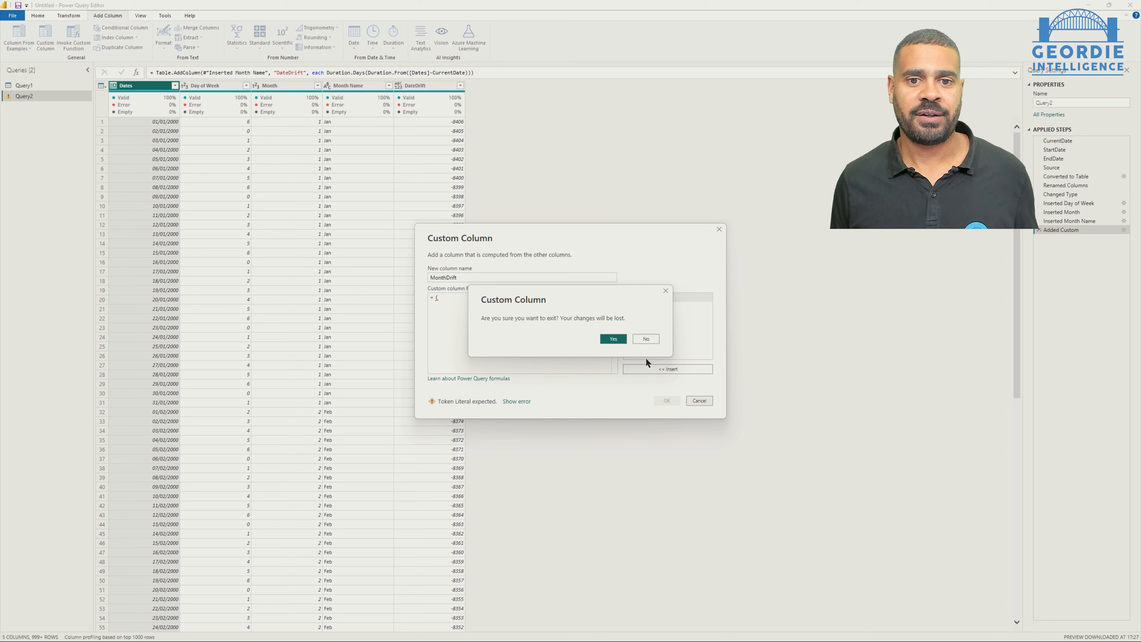
{"action": "left_click", "coordinate": [612, 340]}
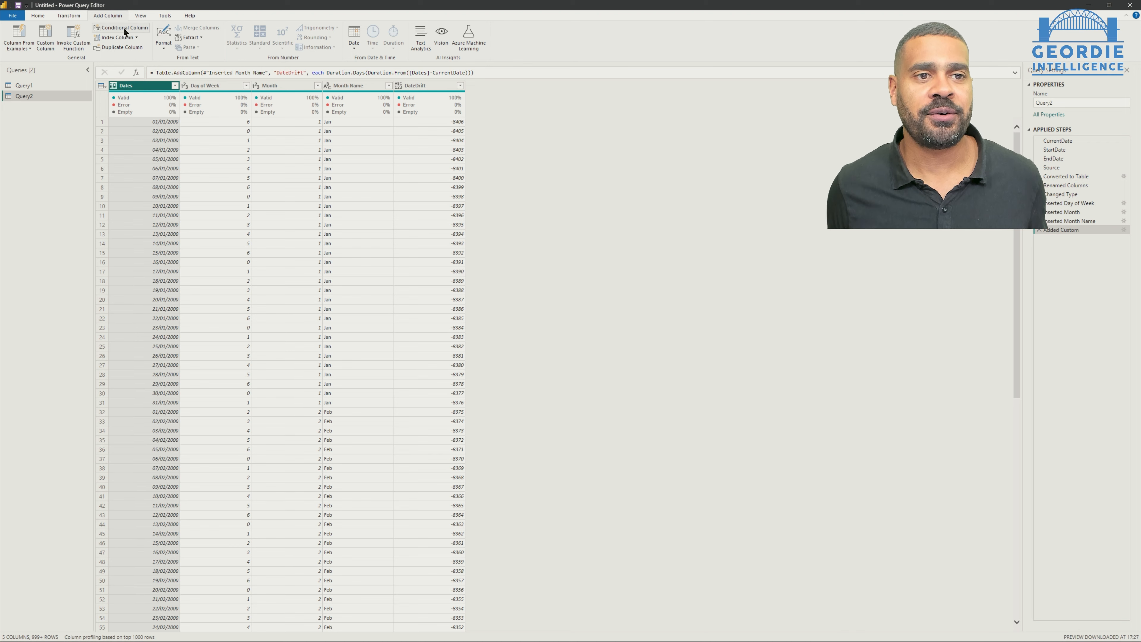
Step: Add a Year column extracted from the Dates column and move it between Month Name and DateDrift
{"action": "left_click", "coordinate": [148, 85]}
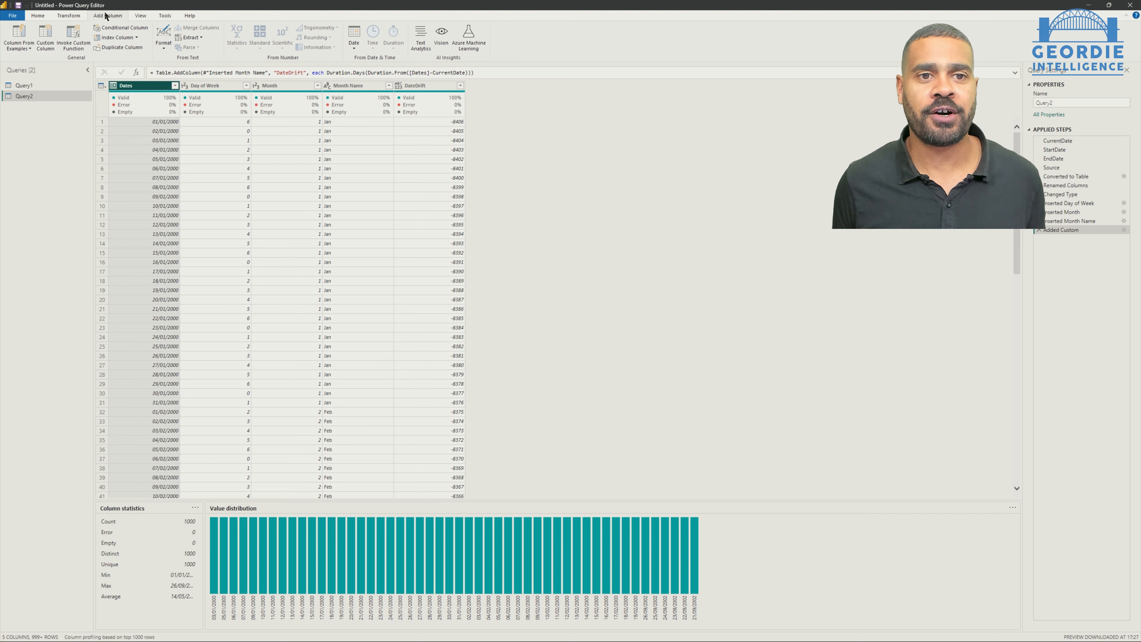
{"action": "left_click", "coordinate": [355, 48]}
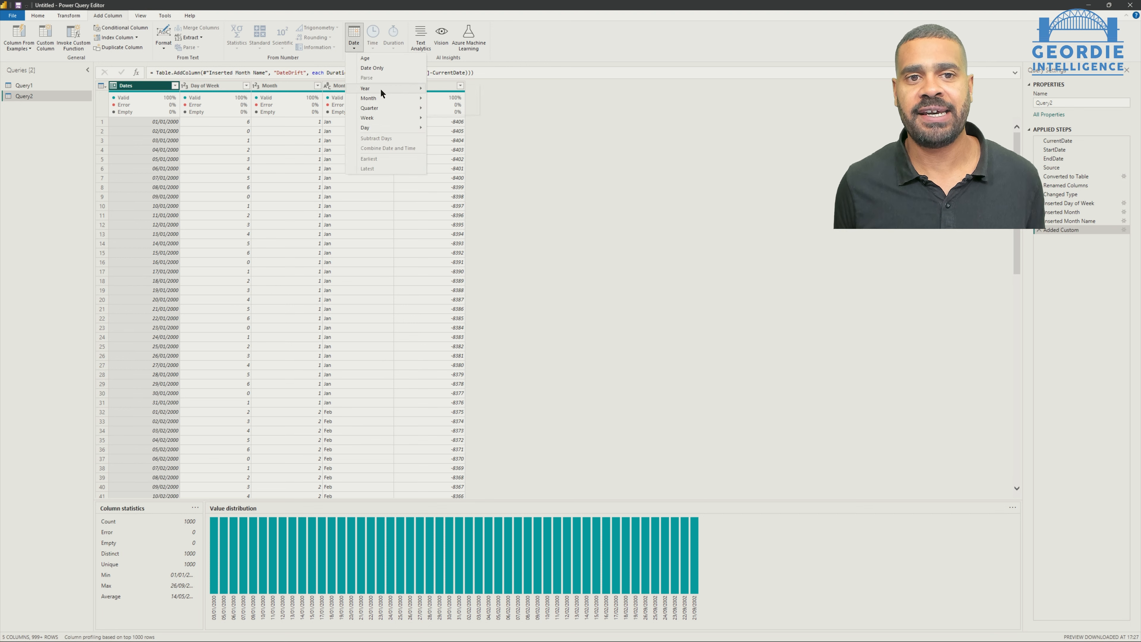
{"action": "mouse_move", "coordinate": [381, 88]}
{"action": "left_click", "coordinate": [455, 89]}
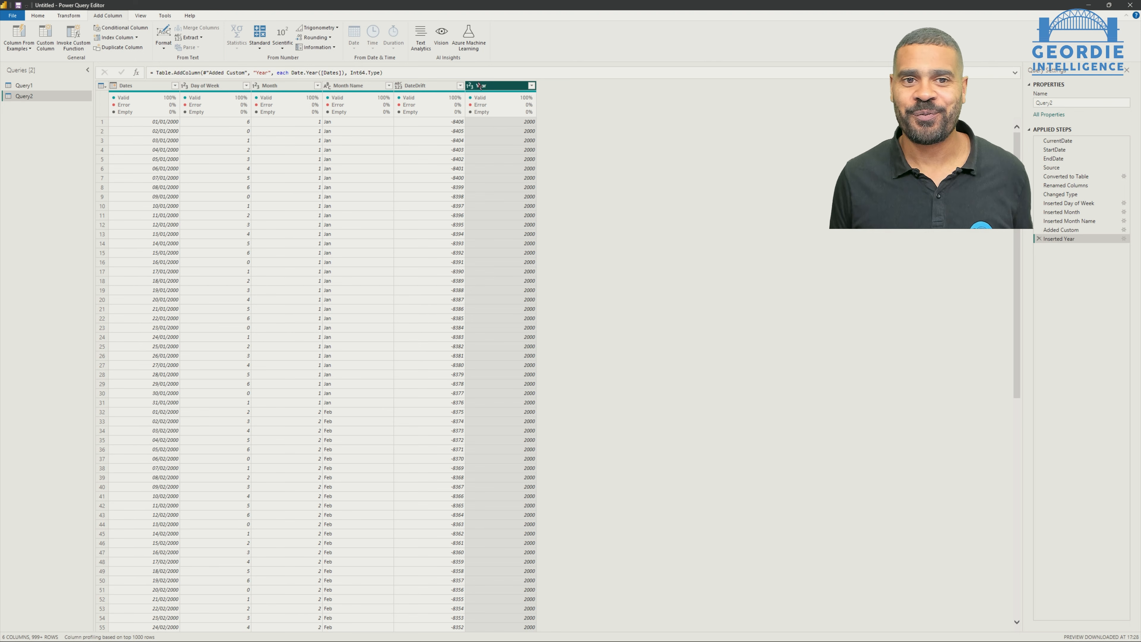
{"action": "left_click_drag", "start_coordinate": [491, 90], "coordinate": [421, 90]}
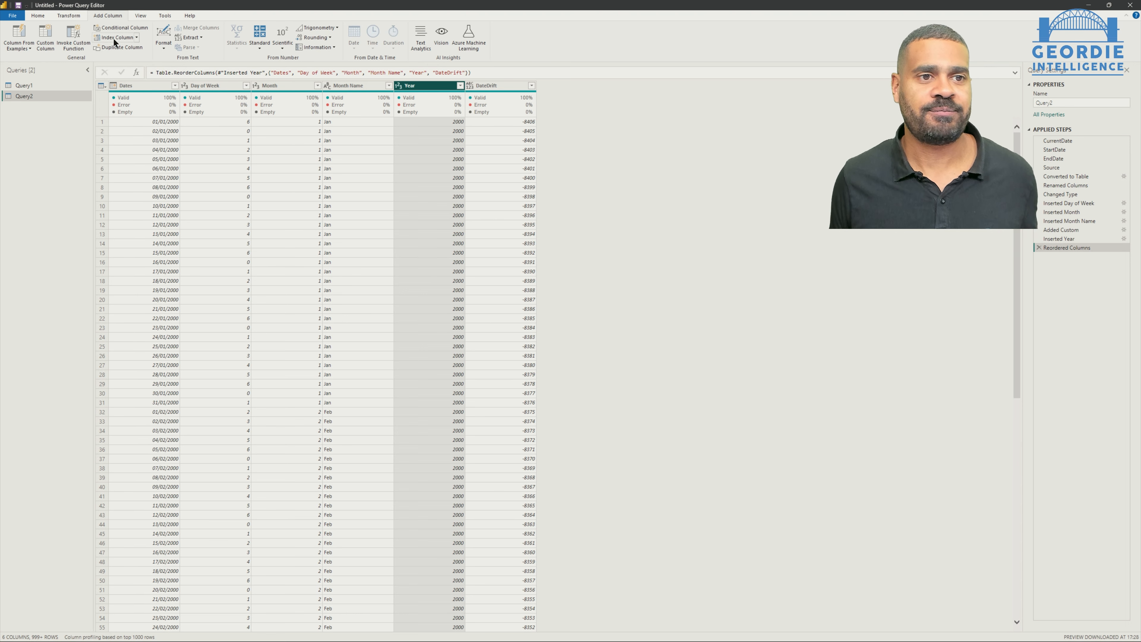
Step: Start a new custom column and name it MonthDrift
{"action": "left_click", "coordinate": [45, 39]}
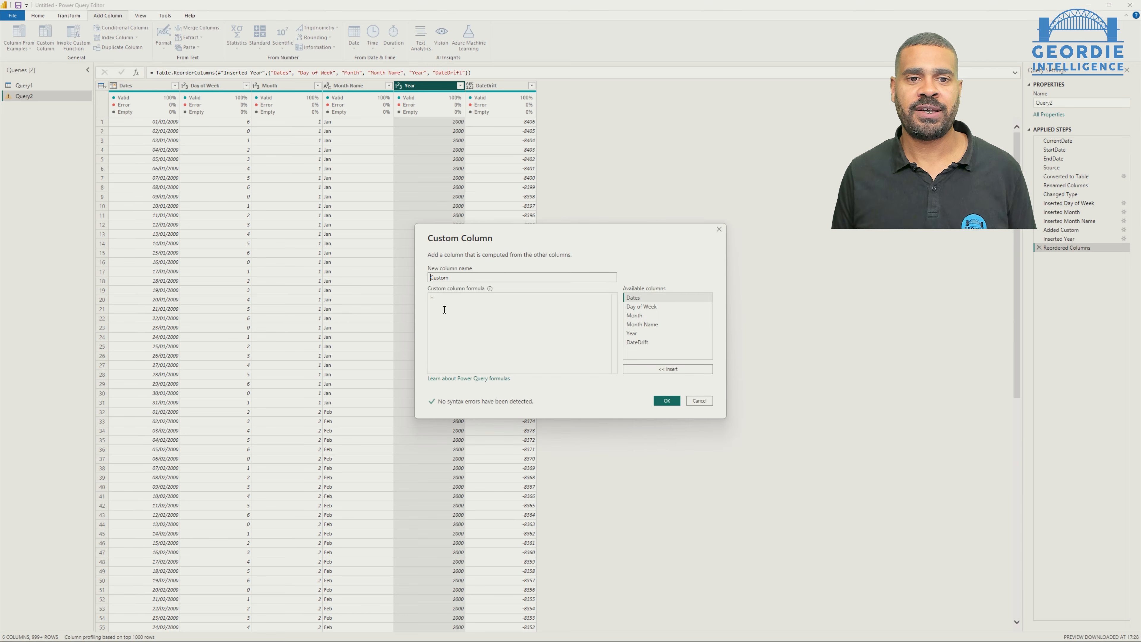
{"action": "double_click", "coordinate": [431, 278]}
{"action": "type", "text": "MonthDr"}
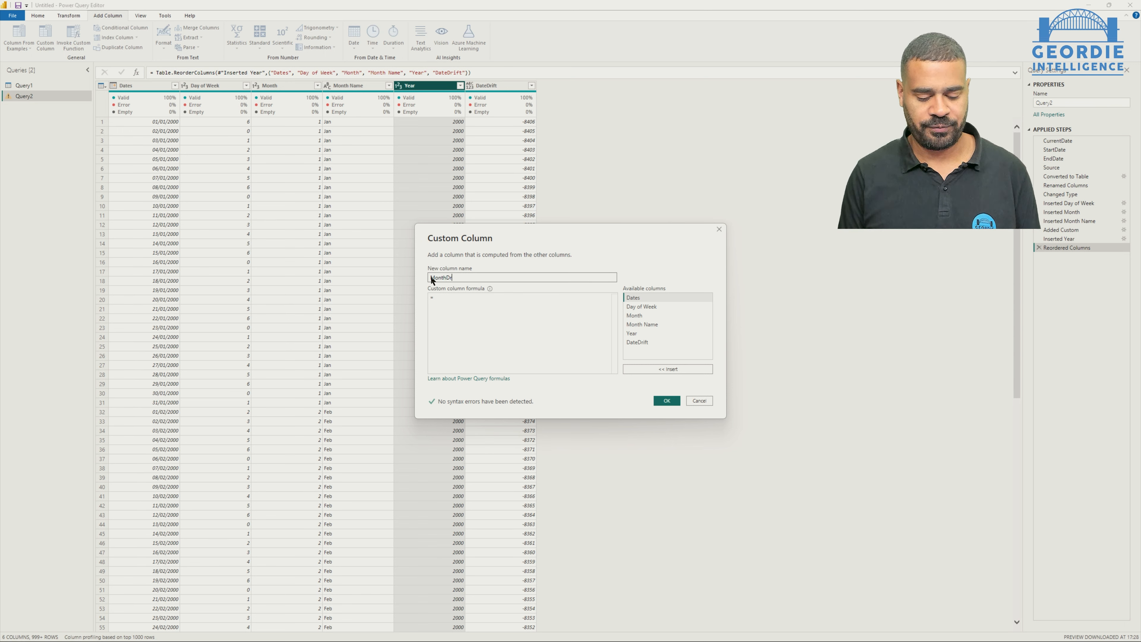
{"action": "type", "text": "ift"}
{"action": "left_click", "coordinate": [534, 348]}
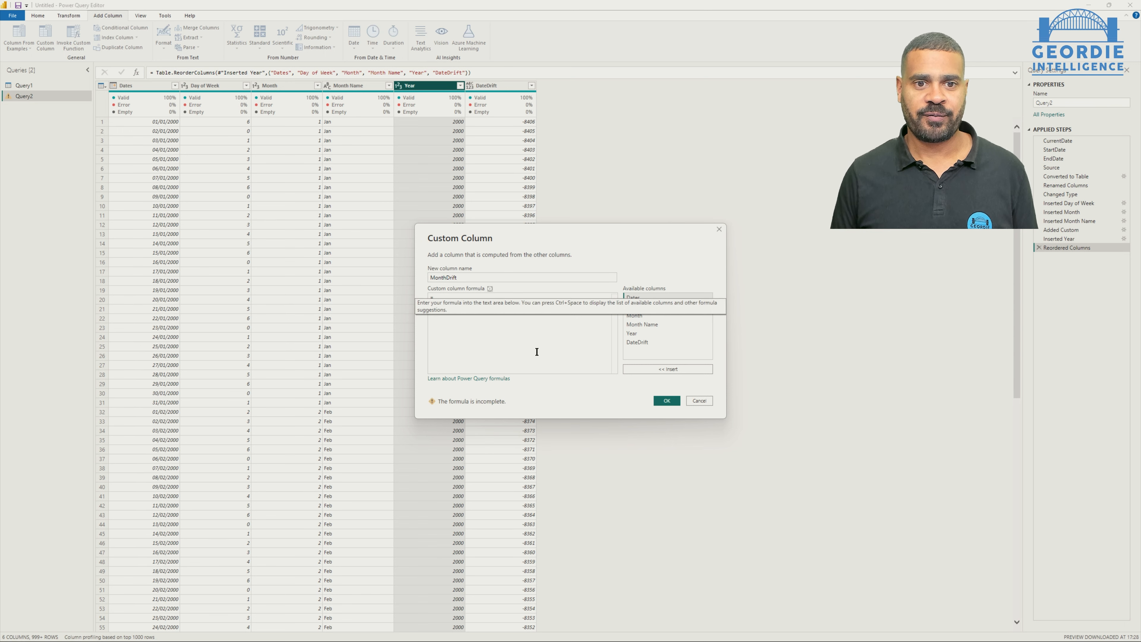
Step: Begin the MonthDrift formula with ([Year]-Date.Year( using the Year column and the Date.Year function
{"action": "type", "text": "("}
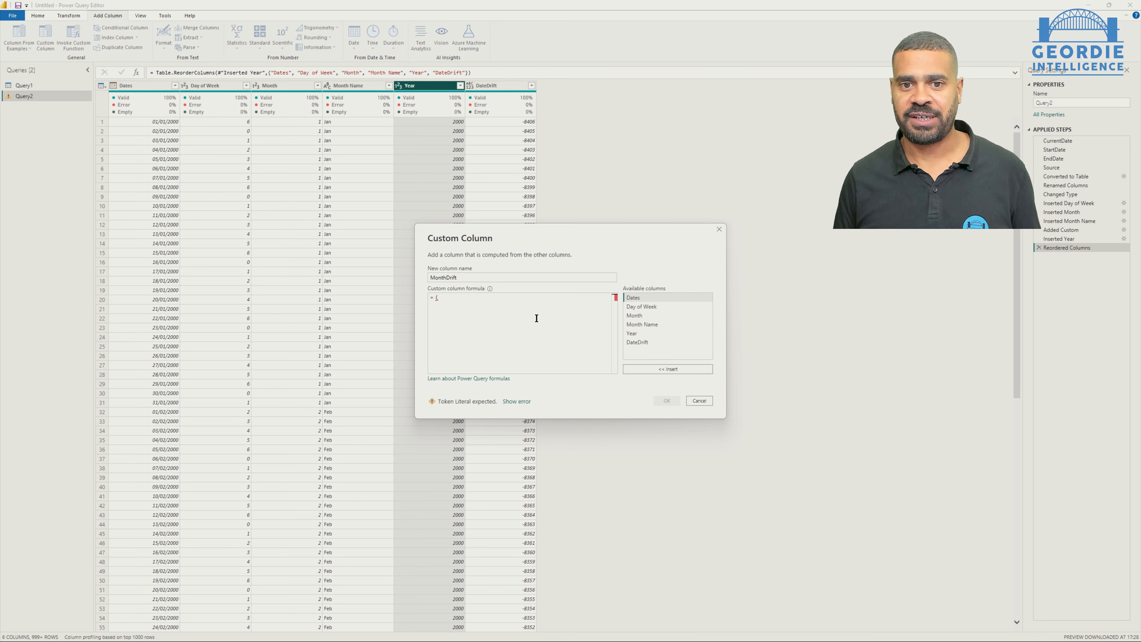
{"action": "double_click", "coordinate": [639, 333]}
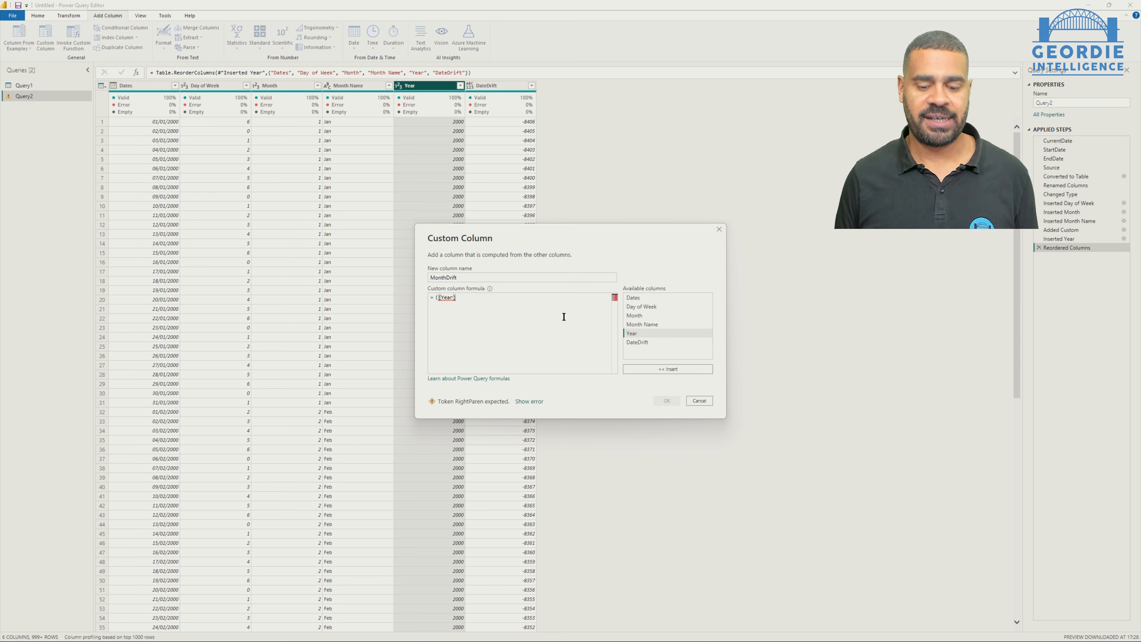
{"action": "type", "text": "-"}
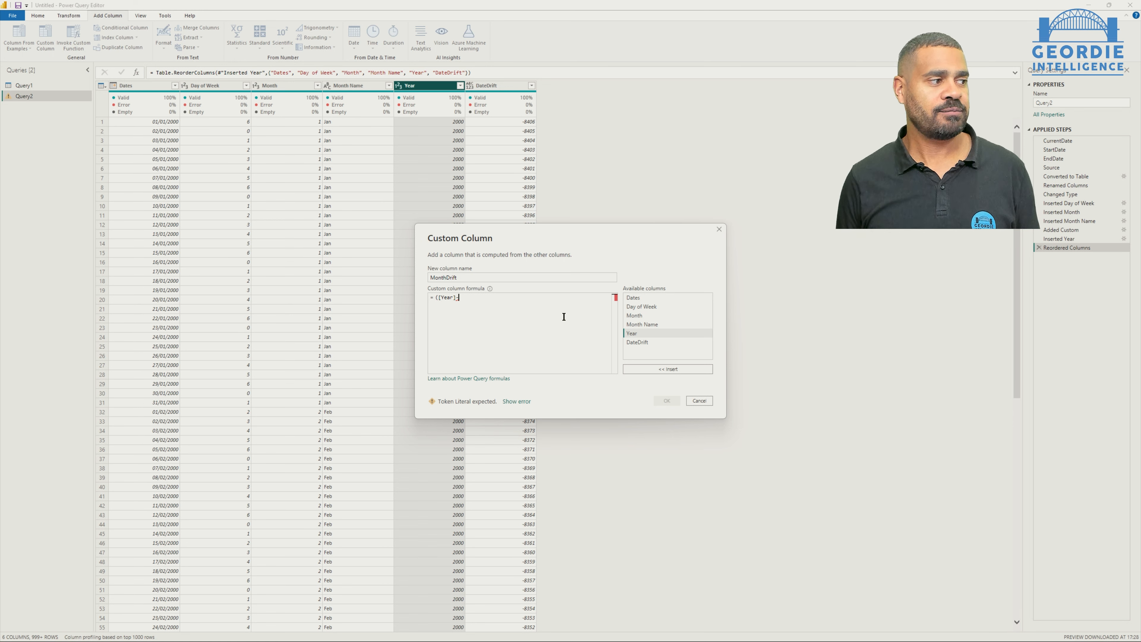
{"action": "type", "text": "Date."}
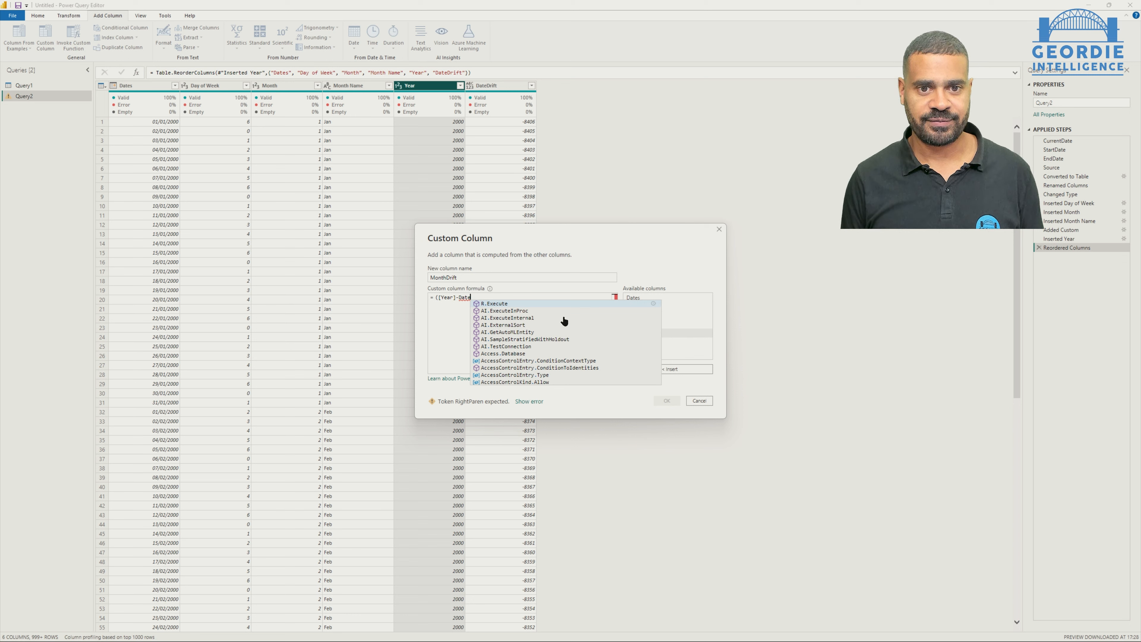
{"action": "scroll", "coordinate": [522, 374], "scroll_direction": "down", "scroll_amount": 2}
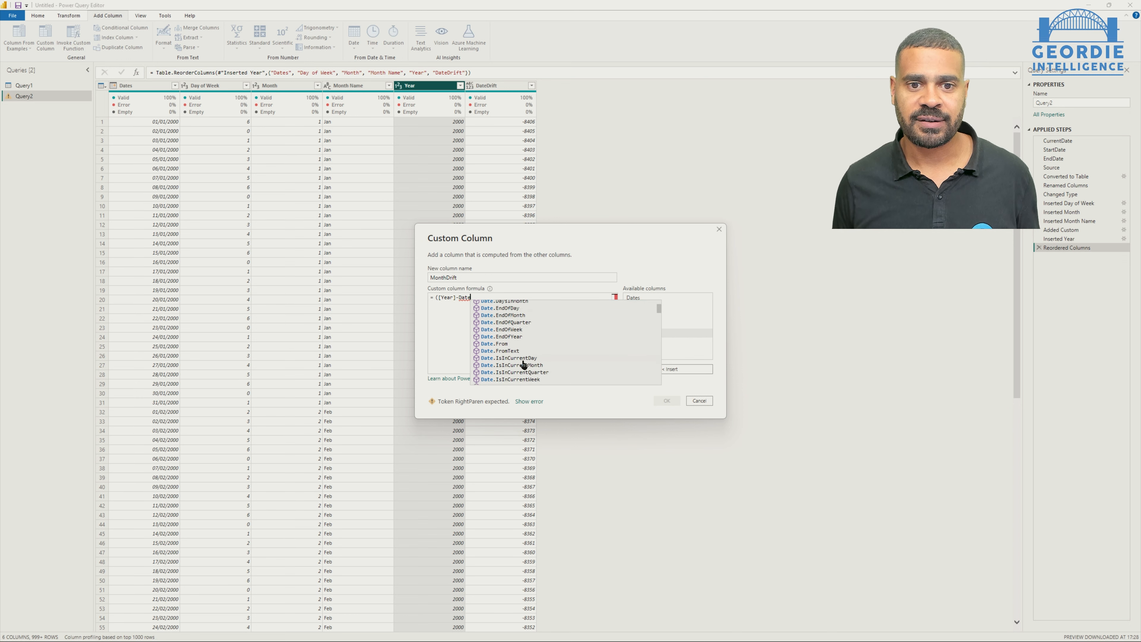
{"action": "scroll", "coordinate": [522, 332], "scroll_direction": "down", "scroll_amount": 2}
{"action": "scroll", "coordinate": [523, 332], "scroll_direction": "down", "scroll_amount": 3}
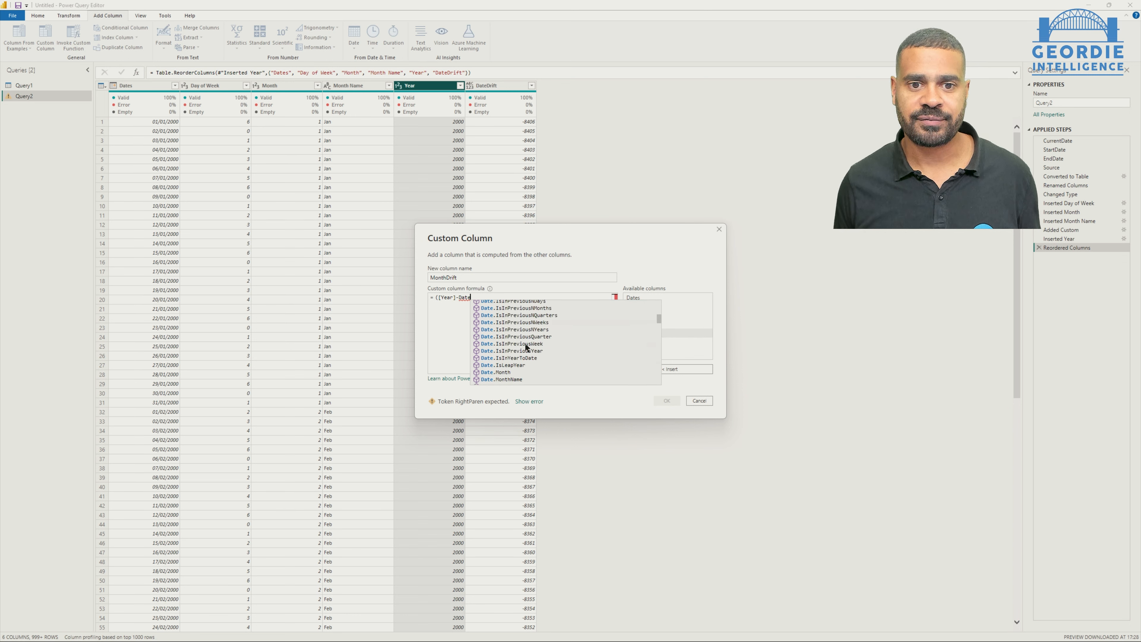
{"action": "scroll", "coordinate": [527, 373], "scroll_direction": "down", "scroll_amount": 3}
{"action": "scroll", "coordinate": [519, 375], "scroll_direction": "down", "scroll_amount": 8}
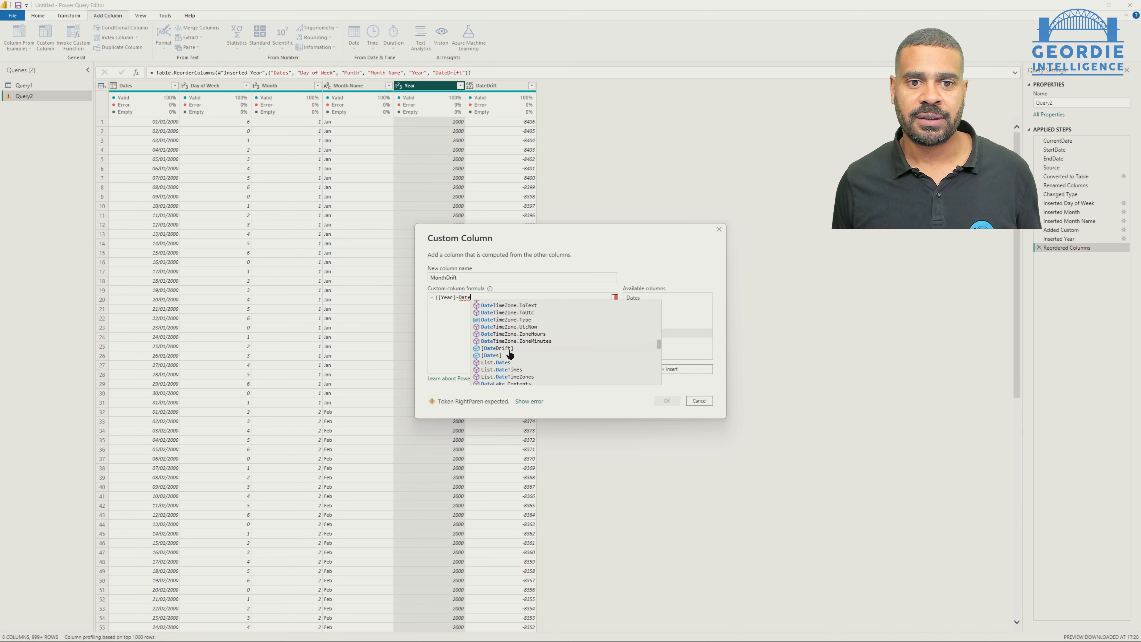
{"action": "scroll", "coordinate": [513, 355], "scroll_direction": "up", "scroll_amount": 3}
{"action": "scroll", "coordinate": [513, 355], "scroll_direction": "up", "scroll_amount": 3}
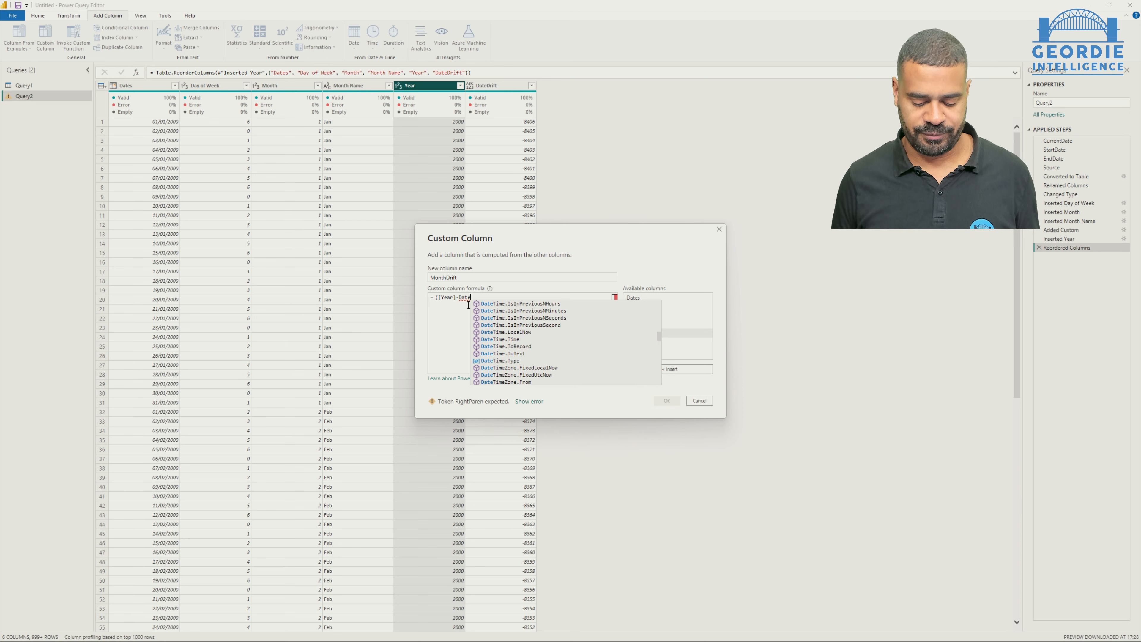
{"action": "type", "text": ".Year("}
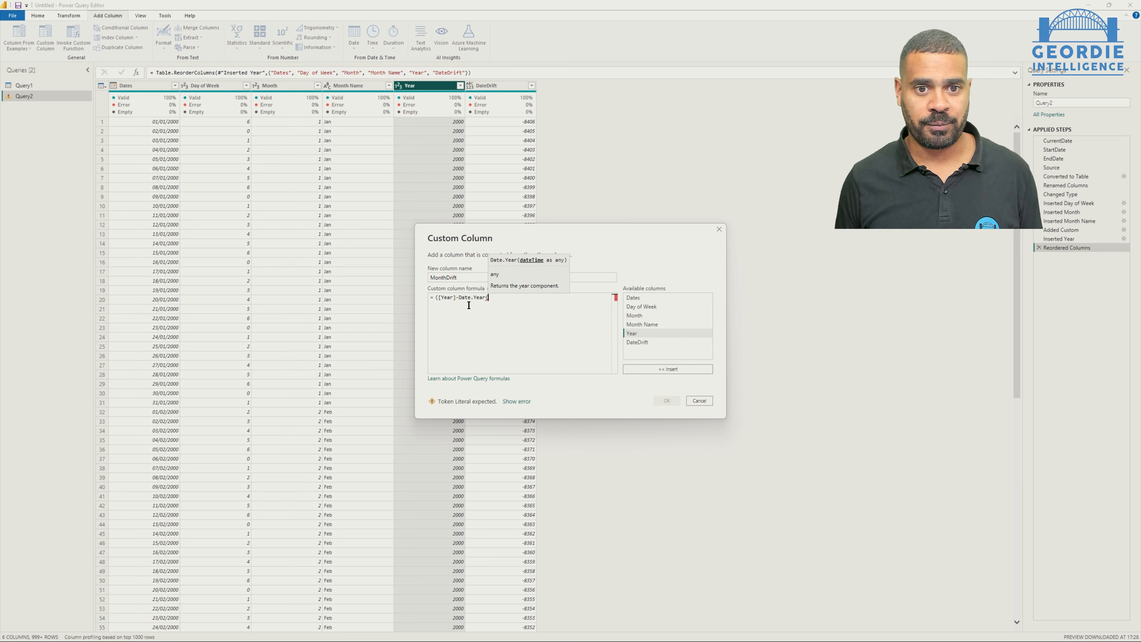
Step: Finish the year part of the formula with CurrentDate as the Date.Year argument and multiply the bracketed difference by 12
{"action": "type", "text": "CurrentDate"}
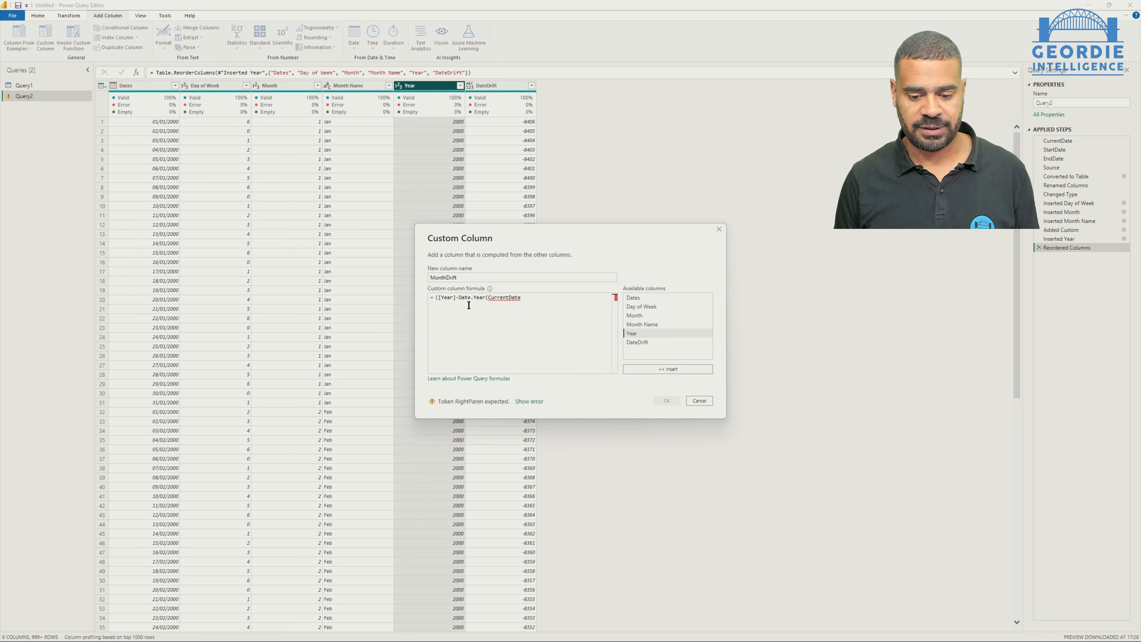
{"action": "type", "text": ")"}
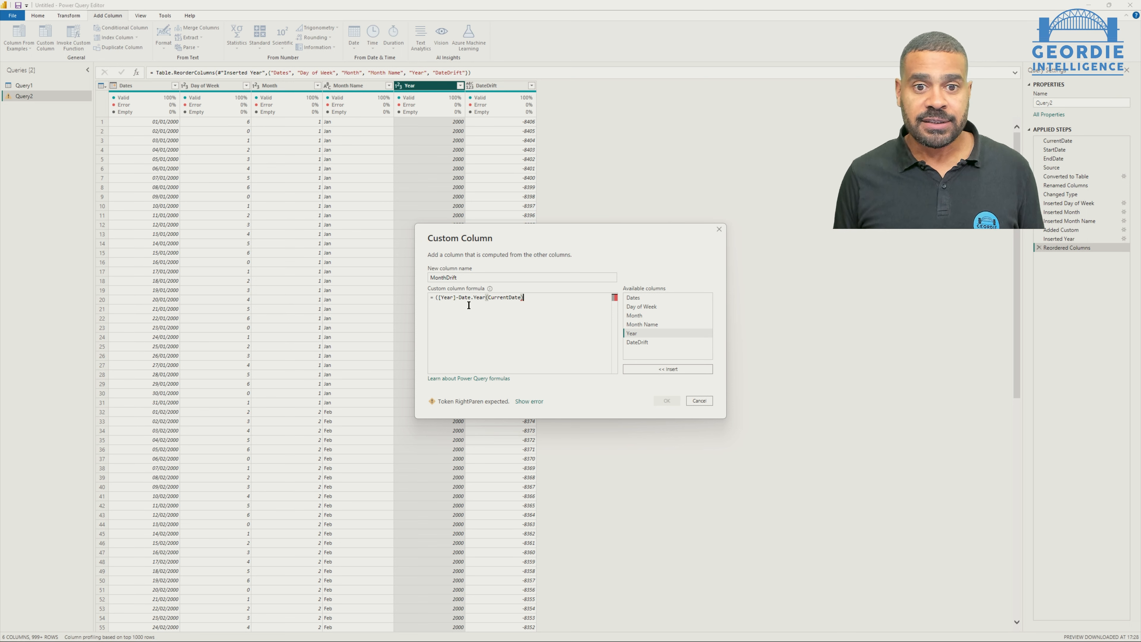
{"action": "type", "text": ")"}
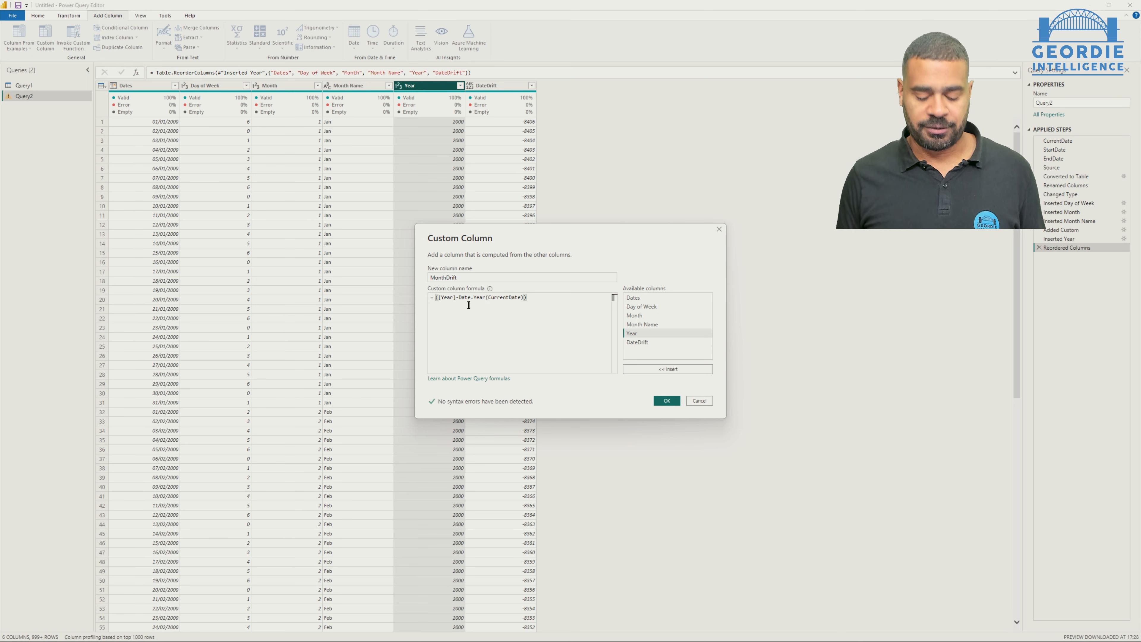
{"action": "type", "text": "*12"}
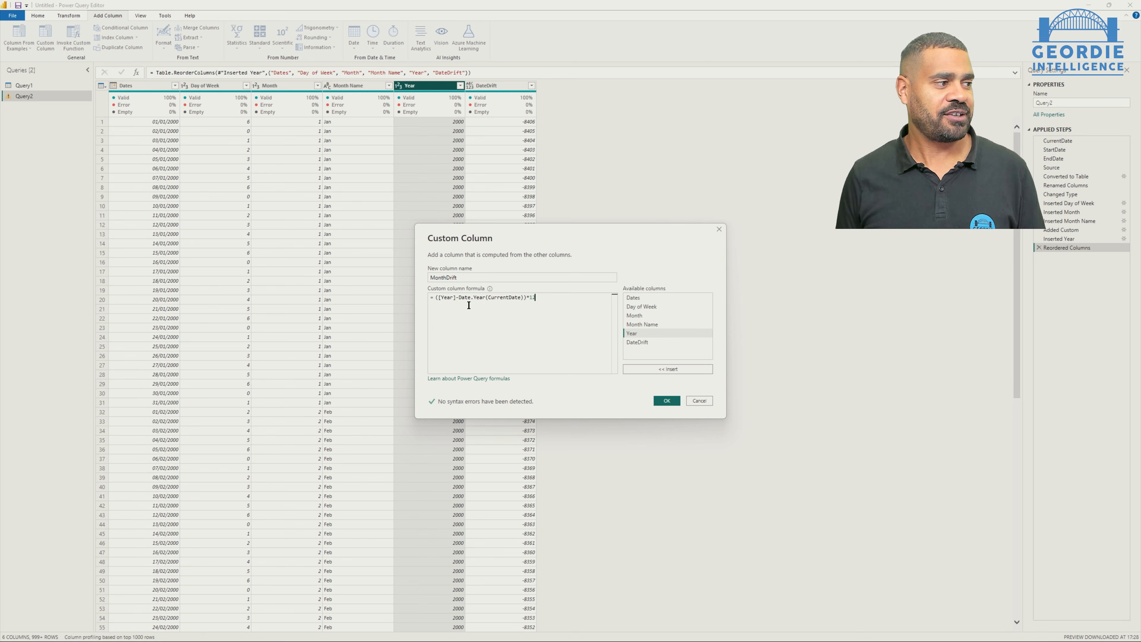
Step: Append ([Month]-Date.Month to the MonthDrift formula, removing the duplicated "Date" before the function name
{"action": "type", "text": "("}
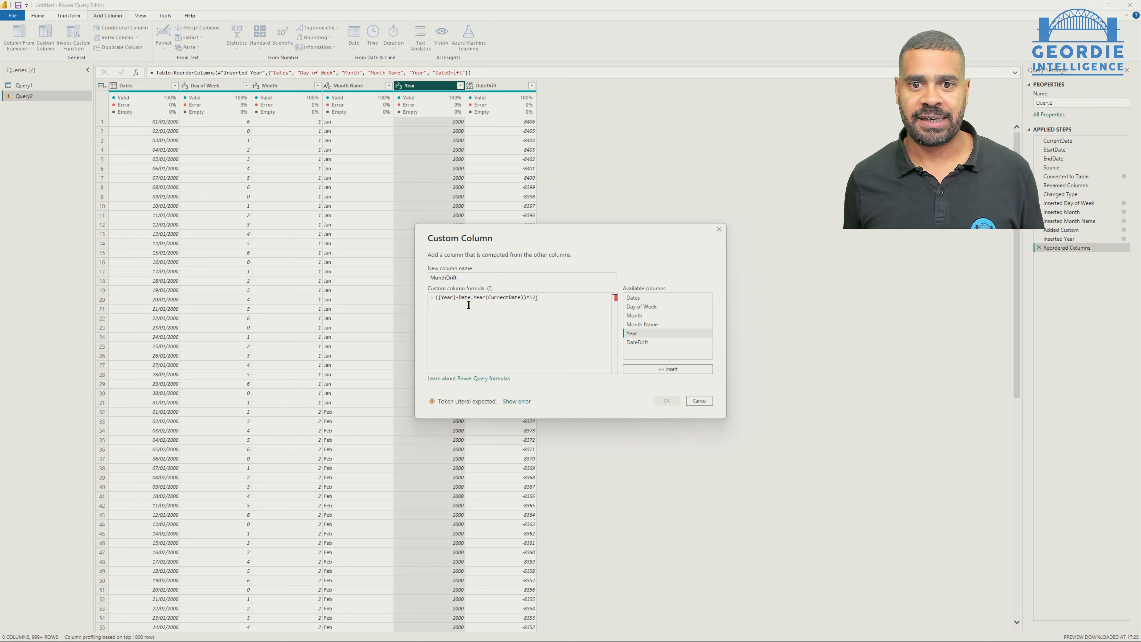
{"action": "double_click", "coordinate": [640, 315]}
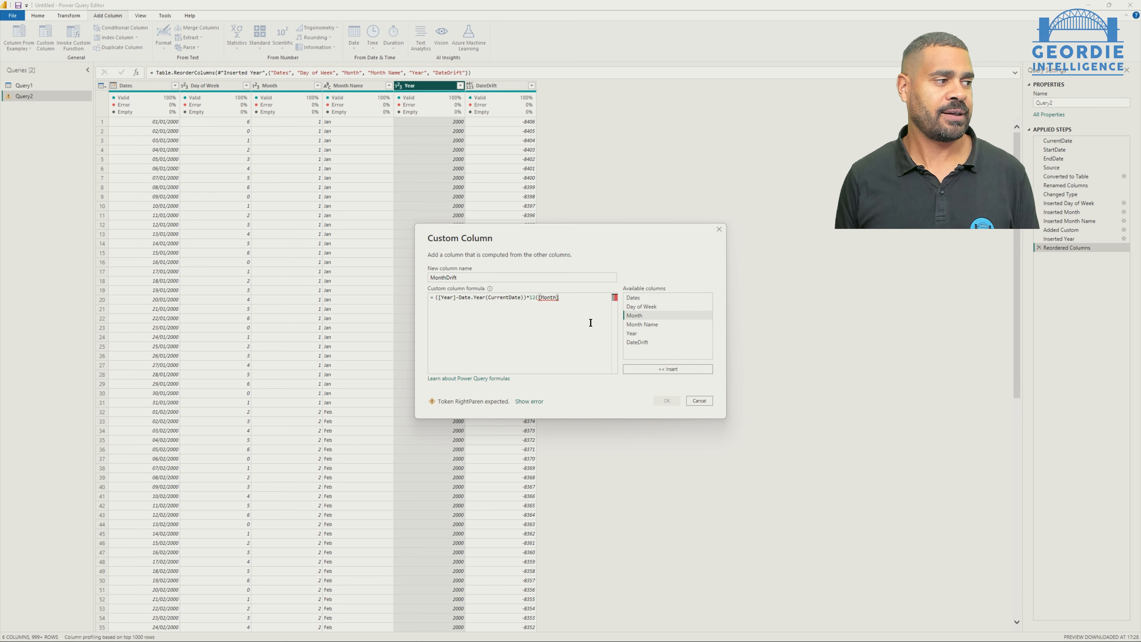
{"action": "type", "text": "-Date.Mon"}
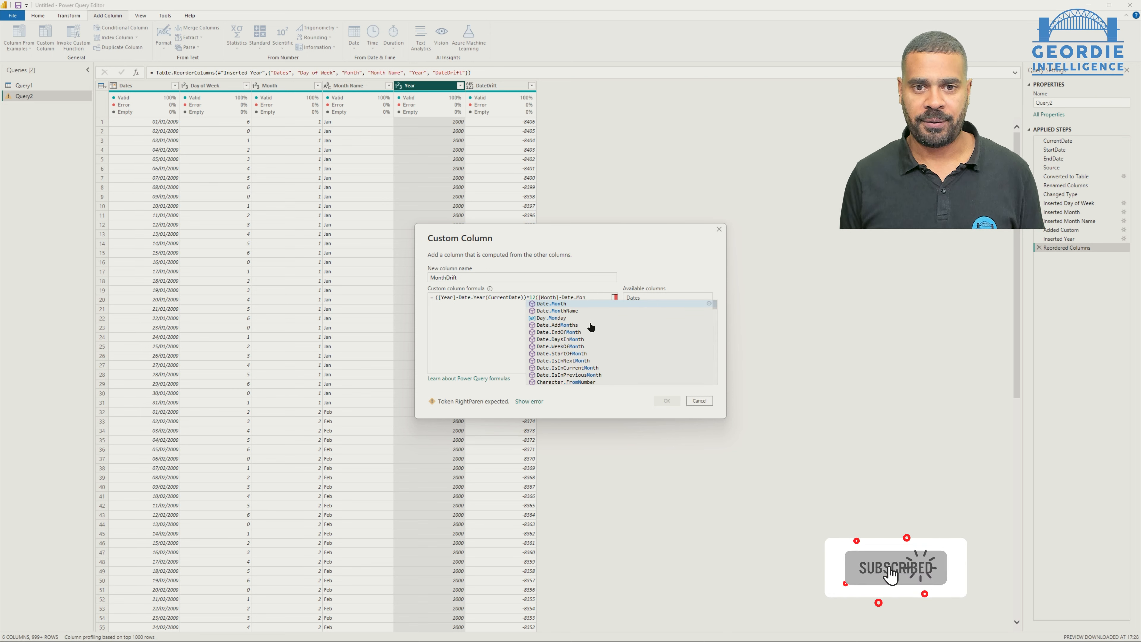
{"action": "key", "text": "Tab"}
{"action": "key", "text": "Left"}
{"action": "key", "text": "Left"}
{"action": "key", "text": "Left"}
{"action": "key", "text": "Left"}
{"action": "key", "text": "Left"}
{"action": "key", "text": "Left"}
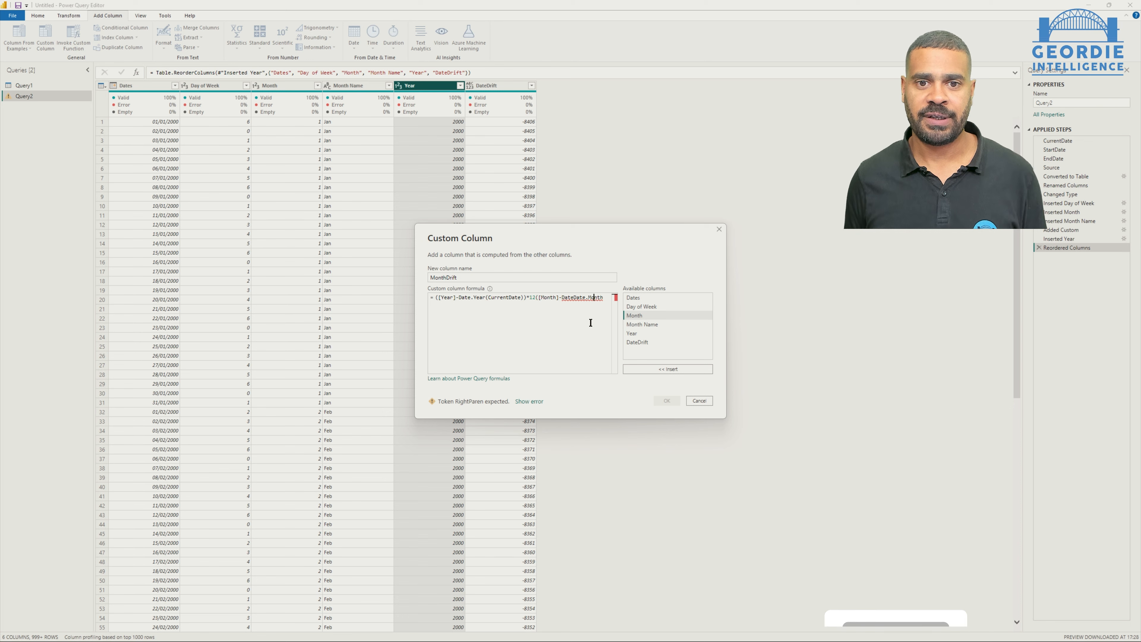
{"action": "key", "text": "BackSpace"}
{"action": "key", "text": "BackSpace"}
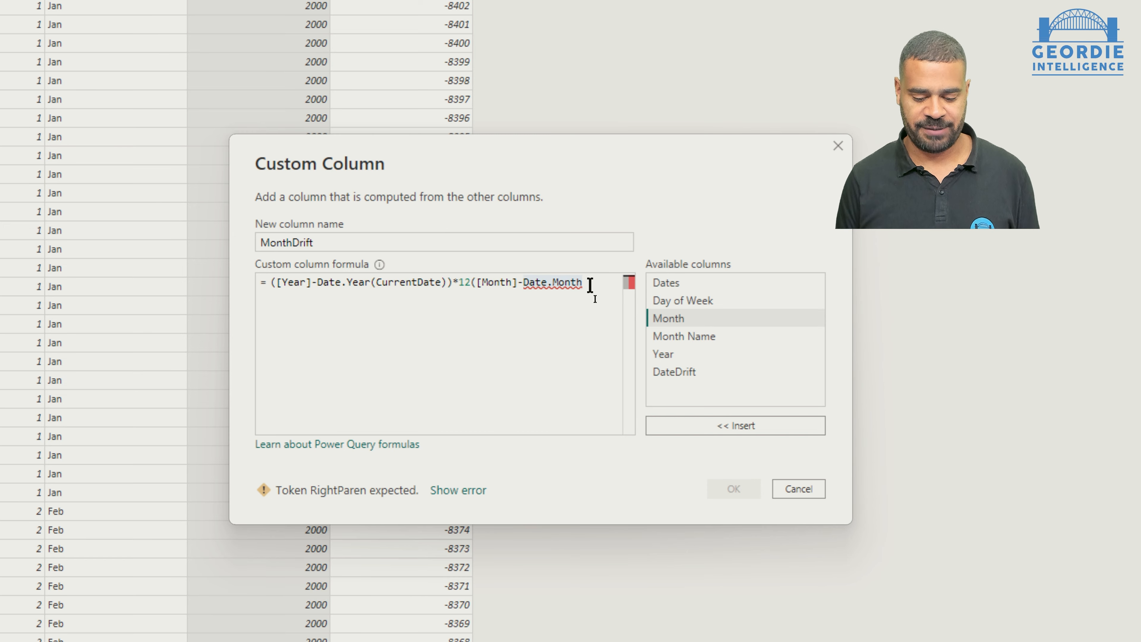
Step: Complete the formula as ([Year]-Date.Year(CurrentDate))*12+([Month]-Date.Month(CurrentDate)) and create the MonthDrift column
{"action": "type", "text": "(CurrentDate"}
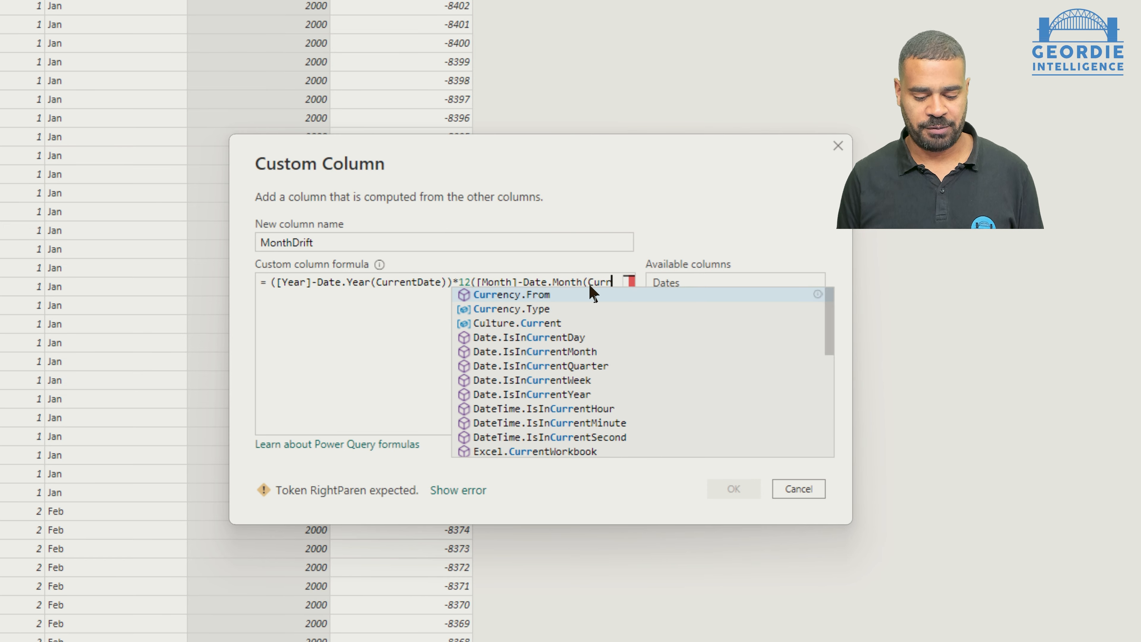
{"action": "type", "text": ")"}
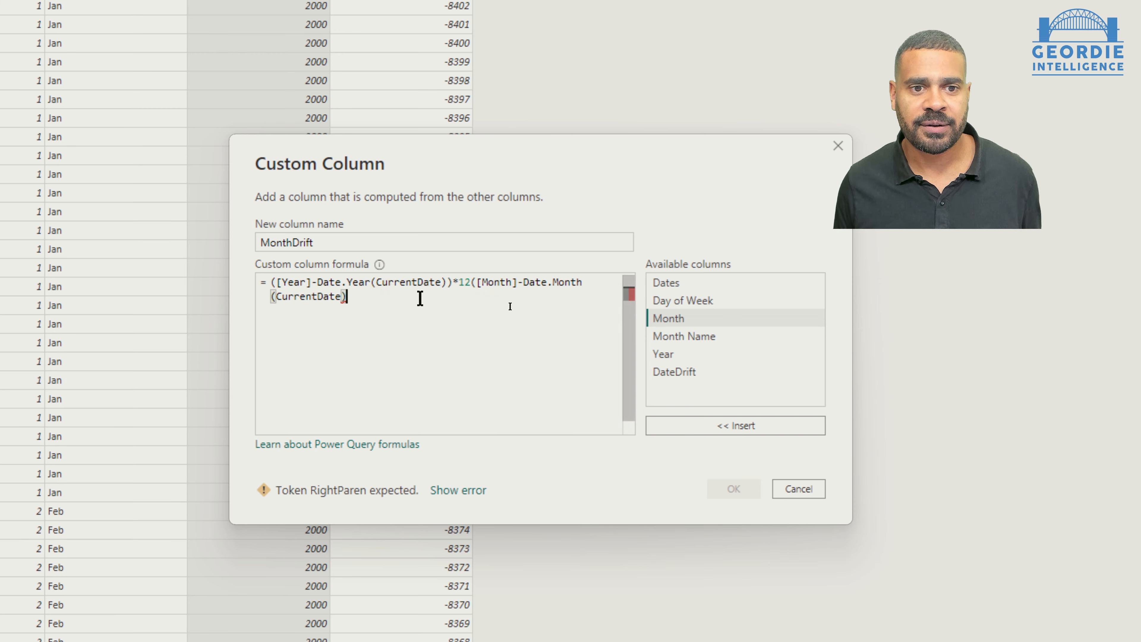
{"action": "type", "text": ")"}
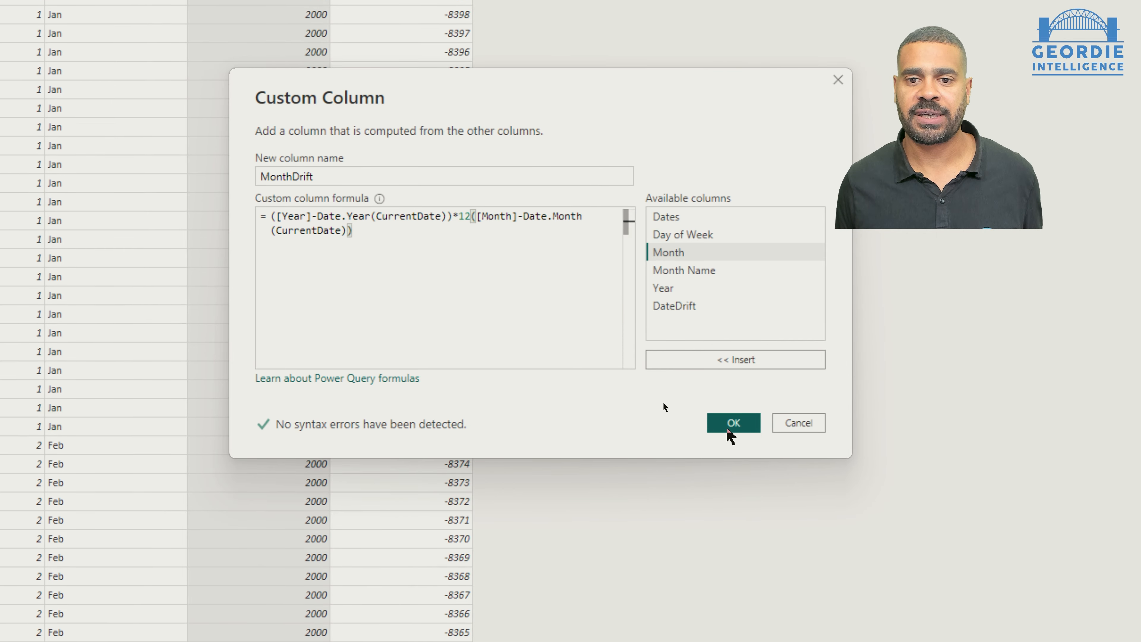
{"action": "left_click", "coordinate": [729, 431]}
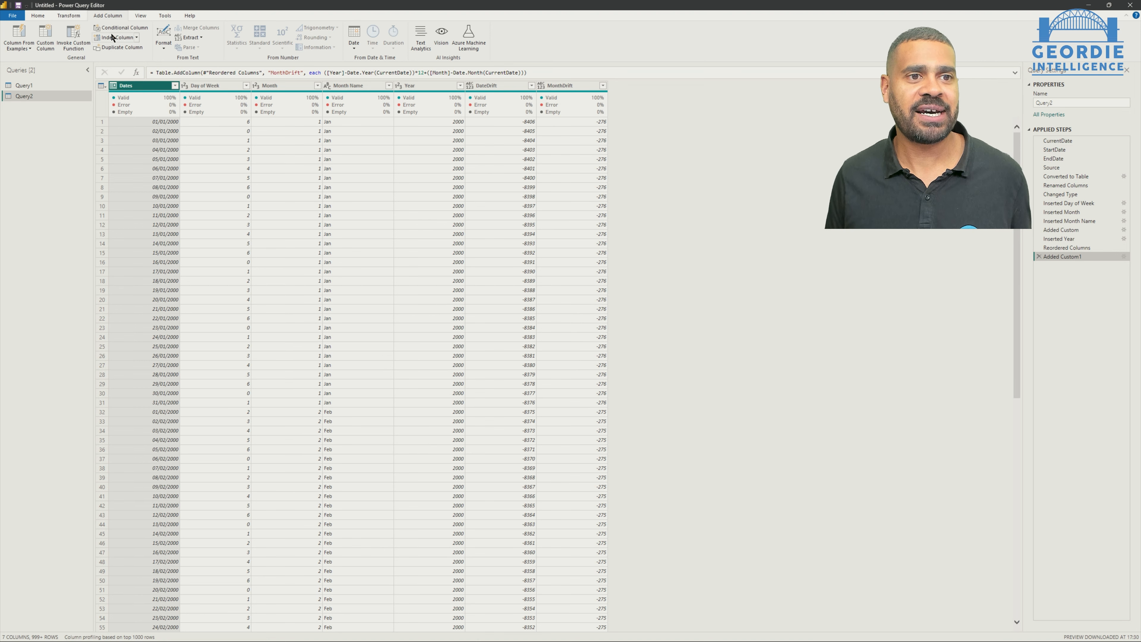
Step: Start another custom column and name it YearDrift
{"action": "left_click", "coordinate": [53, 43]}
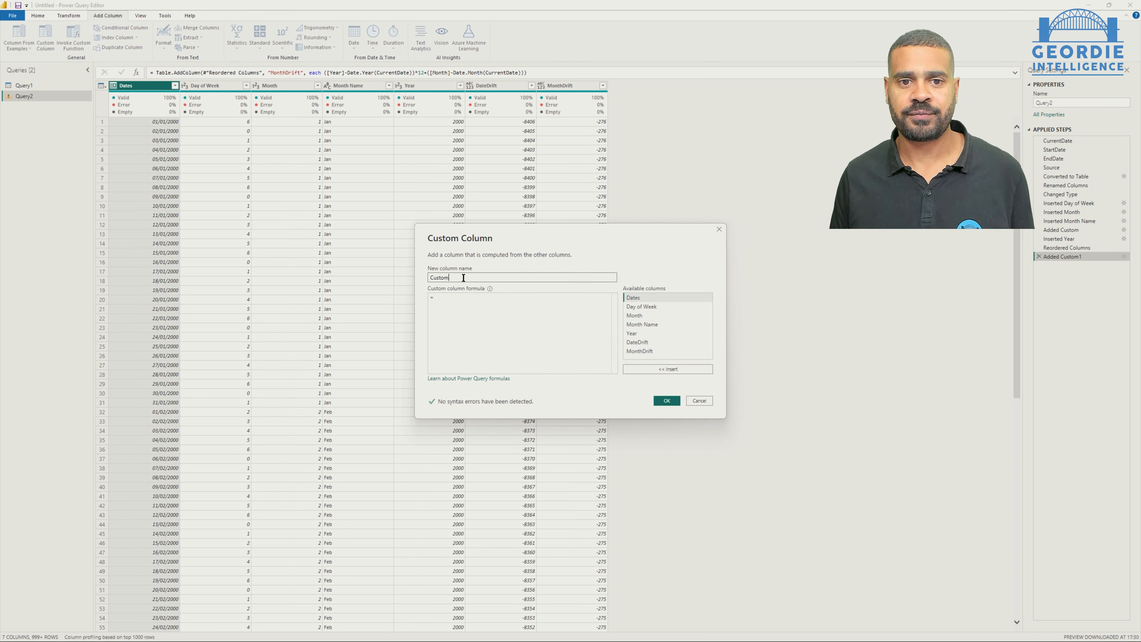
{"action": "double_click", "coordinate": [463, 278]}
{"action": "type", "text": "YearD"}
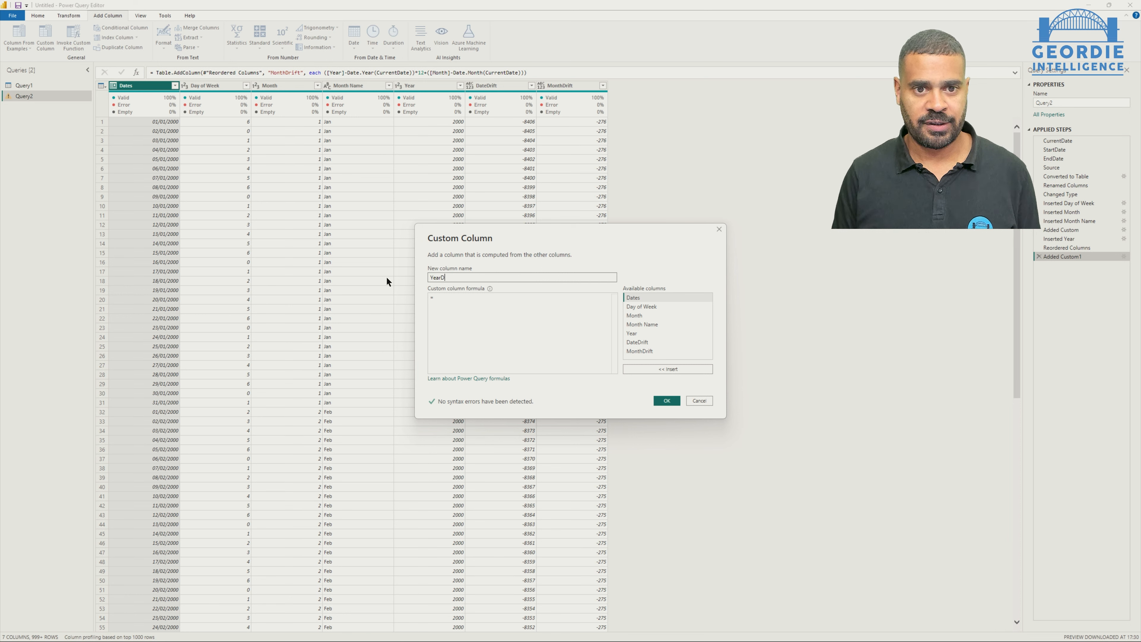
{"action": "type", "text": "rift"}
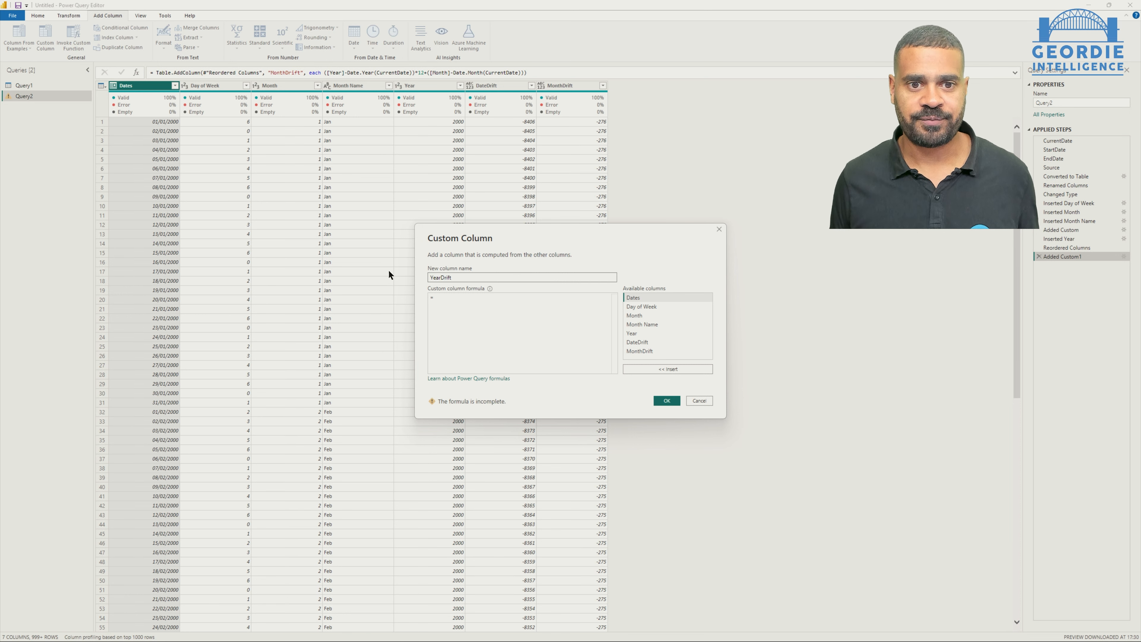
Step: Enter the formula [Year]-Date.Year(CurrentDate) for the YearDrift custom column and create the column
{"action": "left_click", "coordinate": [460, 302]}
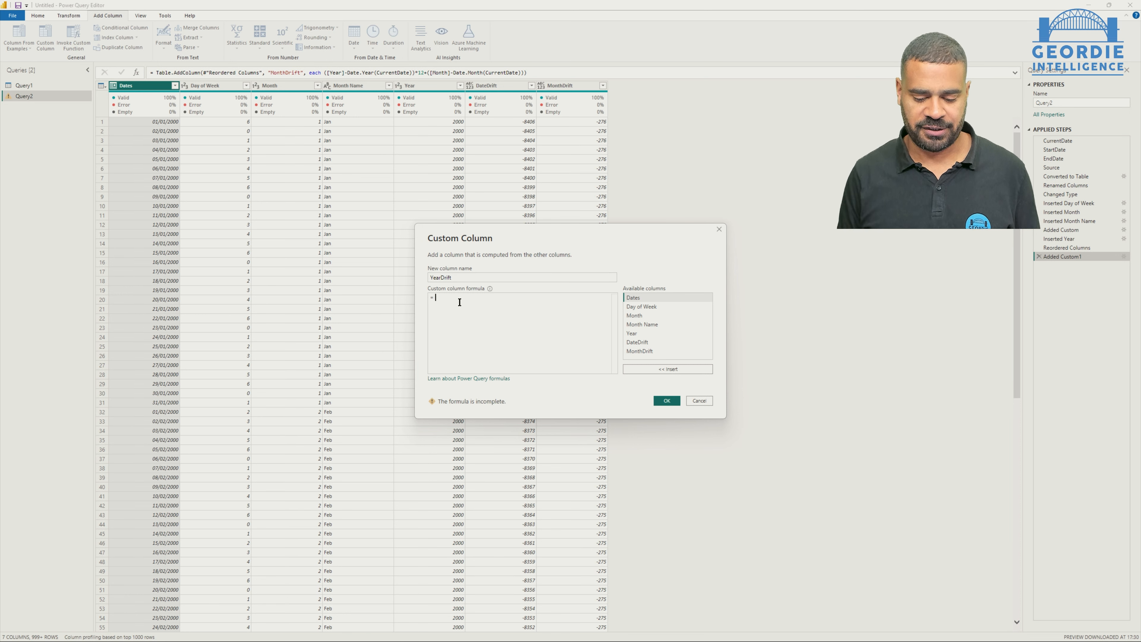
{"action": "double_click", "coordinate": [634, 334]}
{"action": "type", "text": "-"}
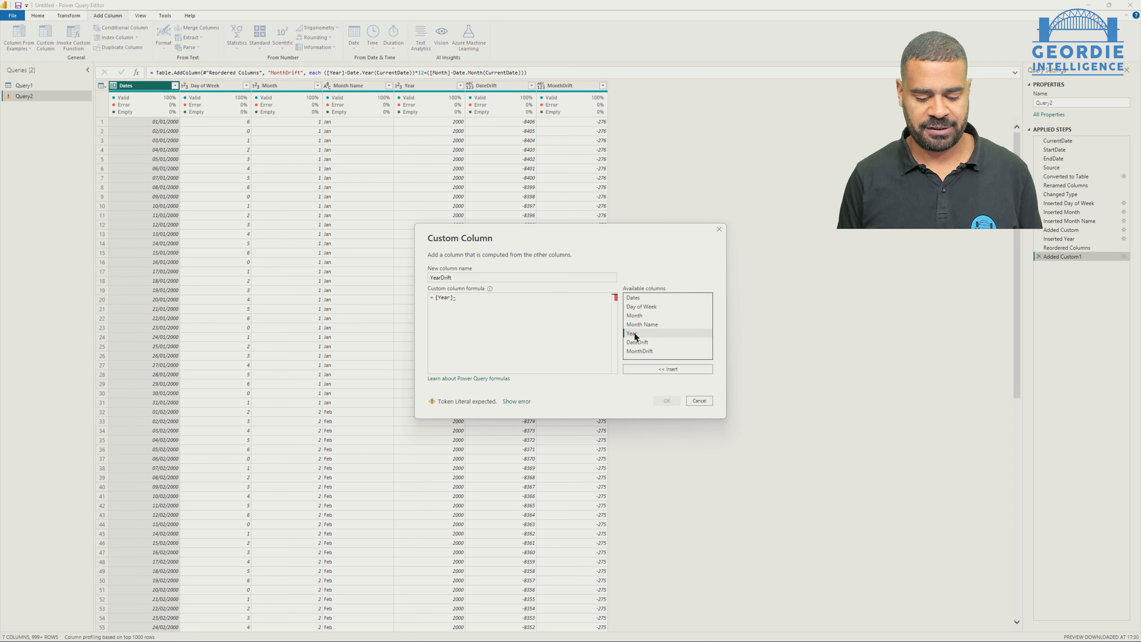
{"action": "type", "text": "Date.Y"}
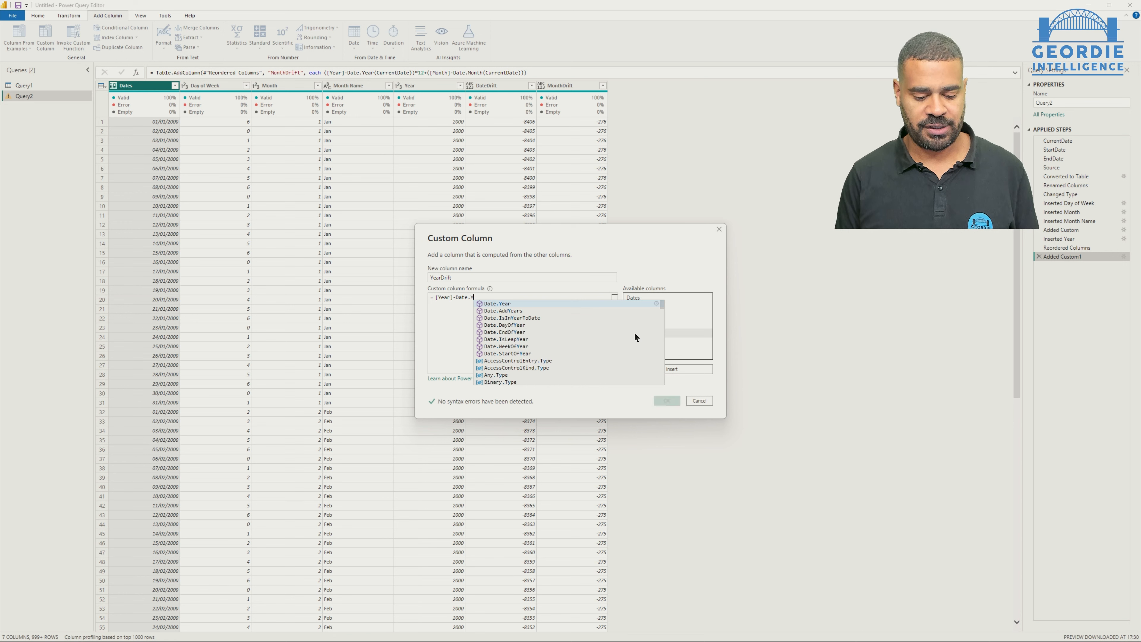
{"action": "type", "text": "ear(Cu"}
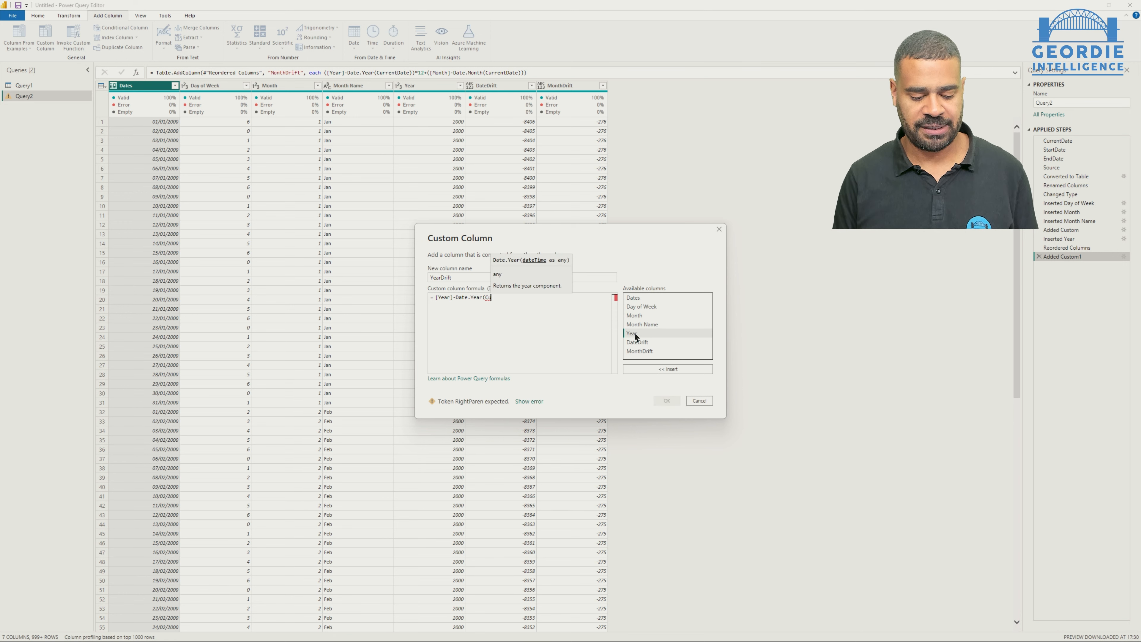
{"action": "type", "text": "rre"}
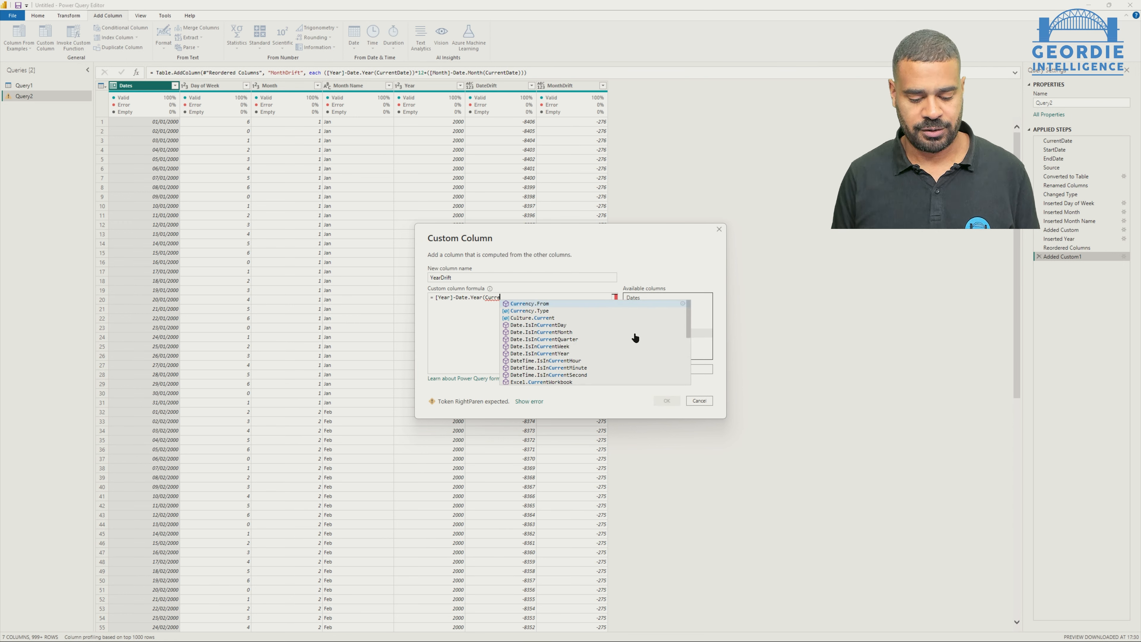
{"action": "type", "text": "ntDate)"}
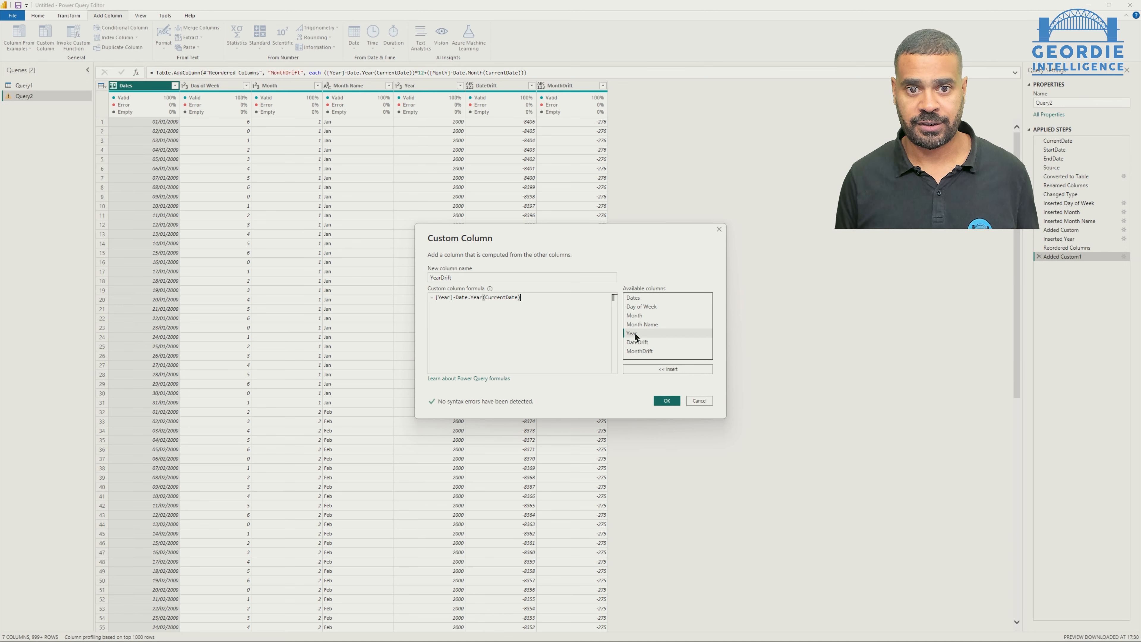
{"action": "left_click", "coordinate": [672, 401]}
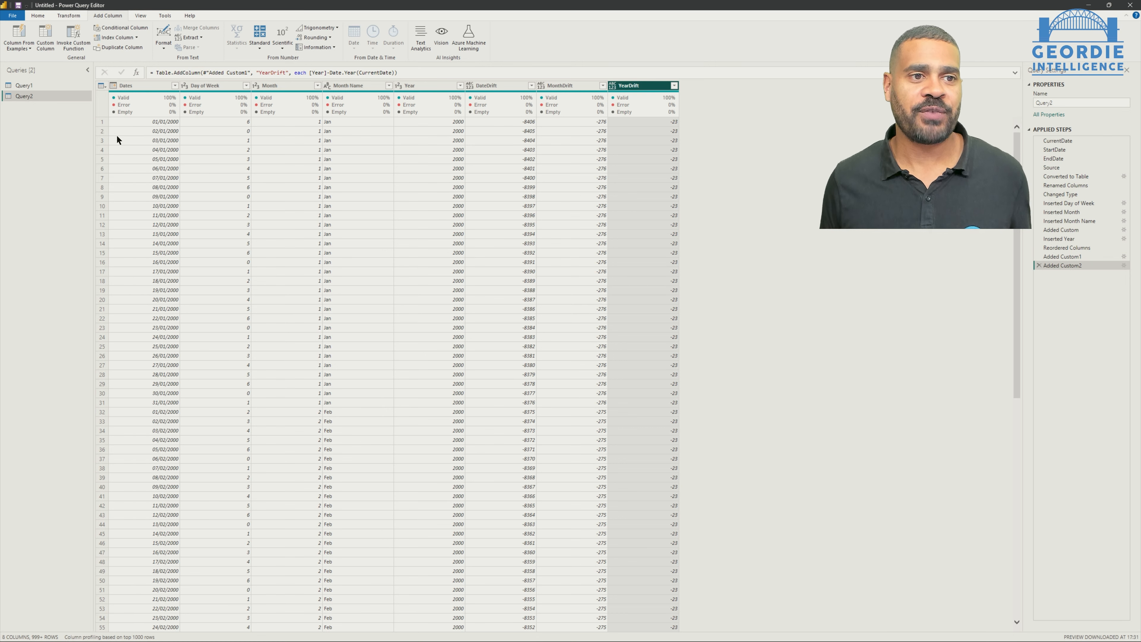
Step: Switch to Query1 and open its M code in the Advanced Editor
{"action": "left_click", "coordinate": [24, 85]}
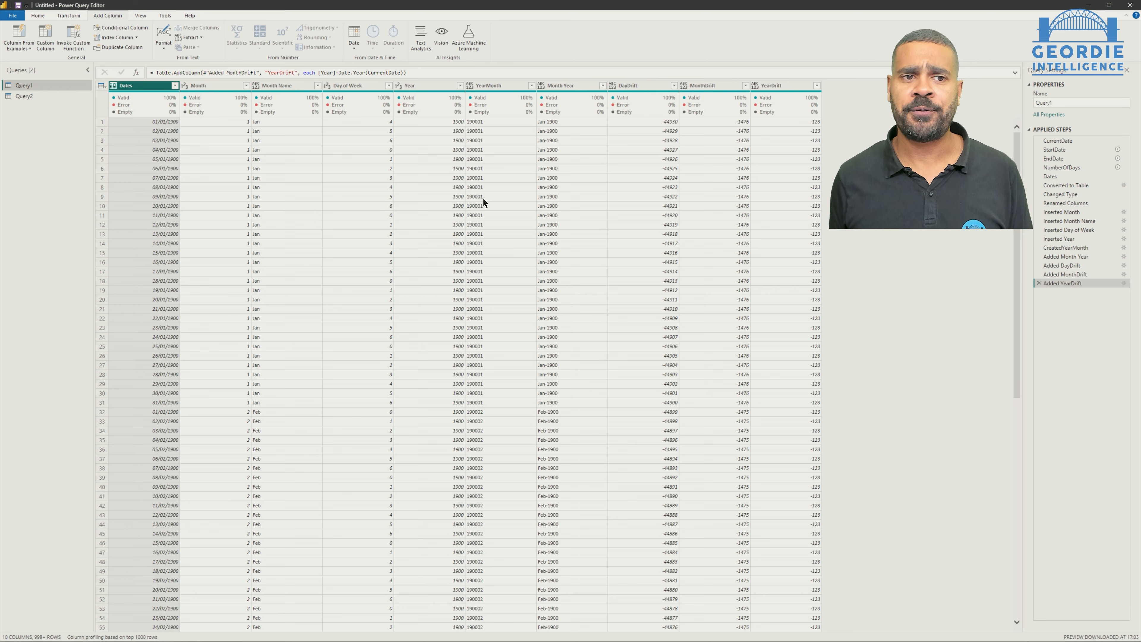
{"action": "right_click", "coordinate": [34, 84]}
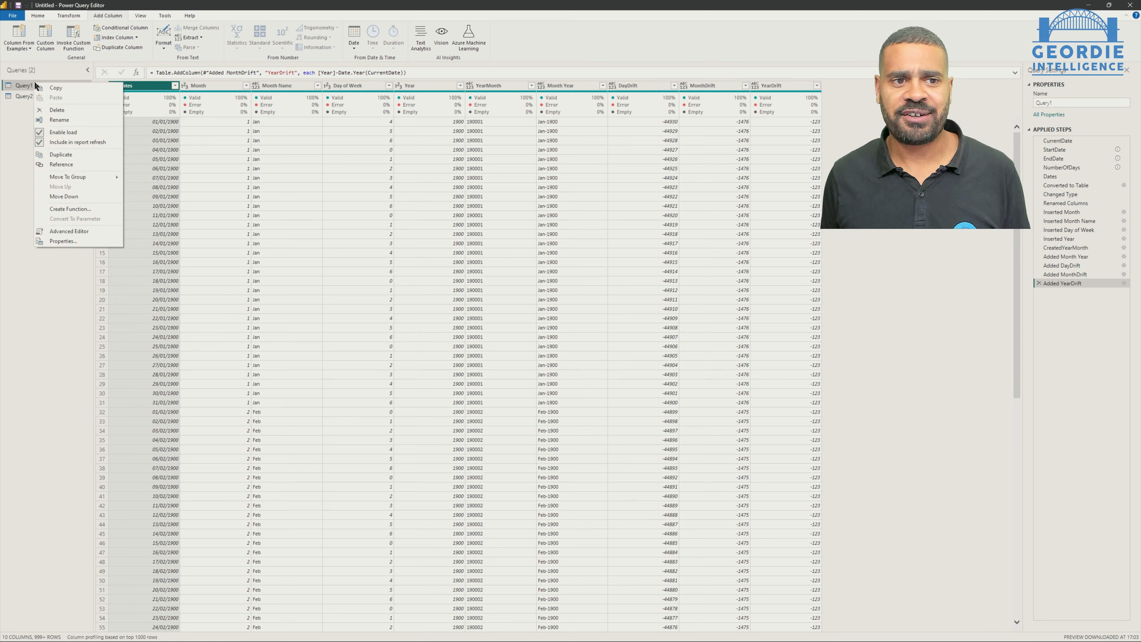
{"action": "left_click", "coordinate": [70, 233]}
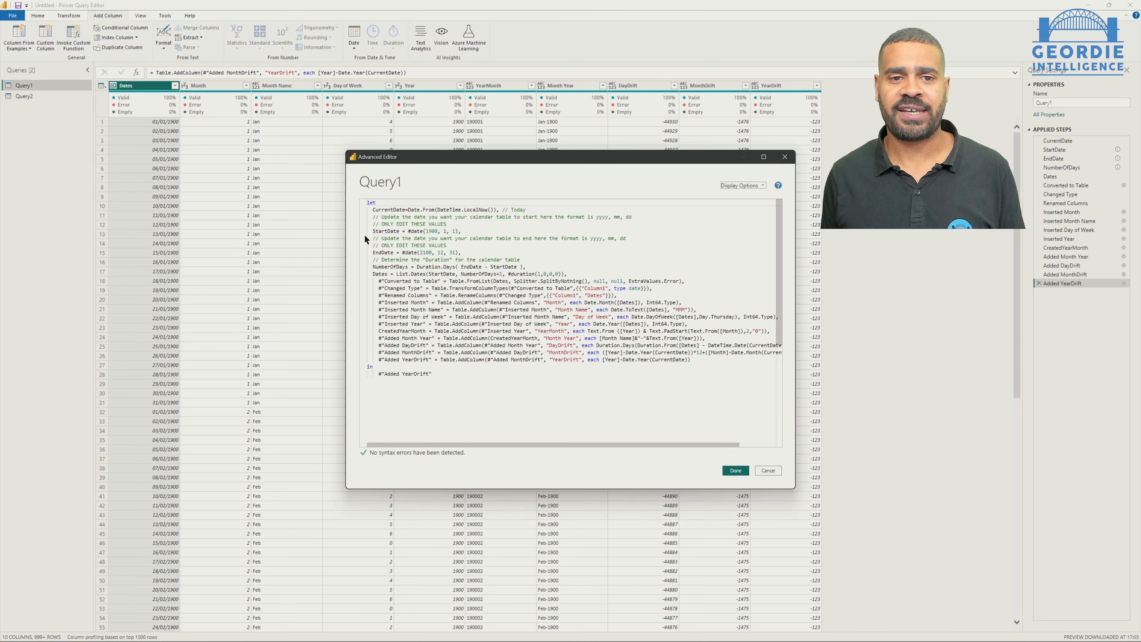